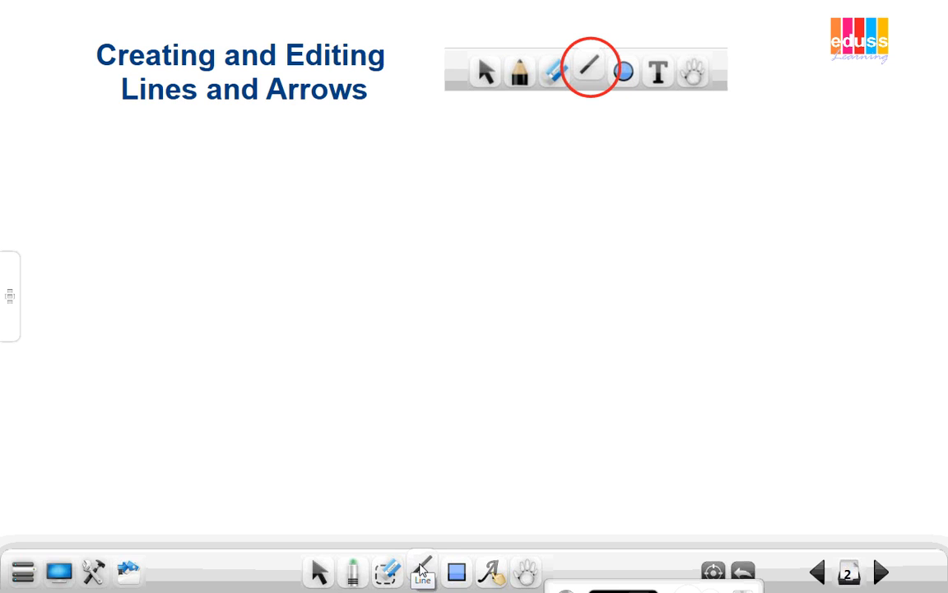
Draw a slightly thickened orange horizontal straight line across the middle of the page
{"action": "left_click", "coordinate": [422, 569]}
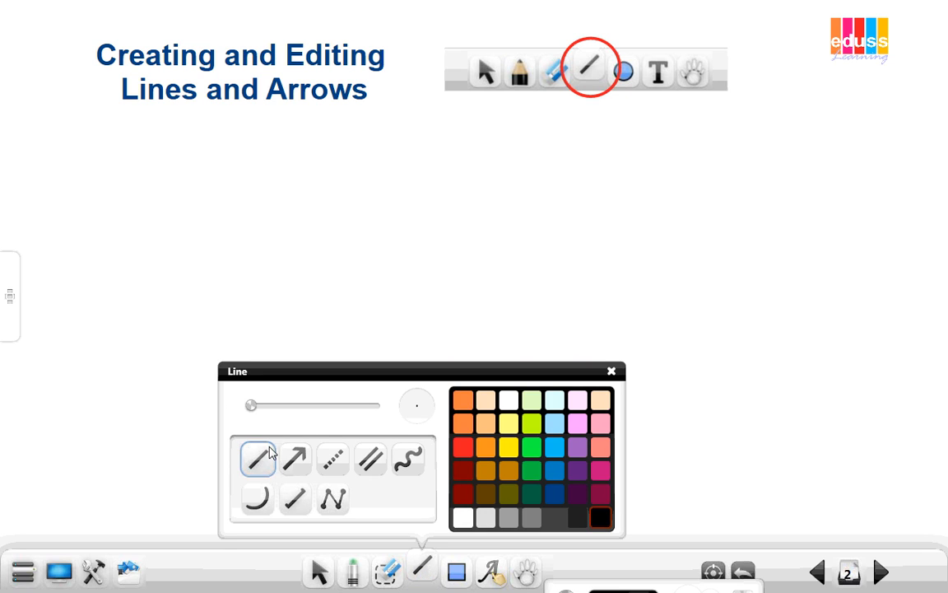
{"action": "left_click", "coordinate": [532, 424]}
{"action": "left_click", "coordinate": [463, 425]}
{"action": "left_click_drag", "start_coordinate": [252, 410], "coordinate": [270, 411]}
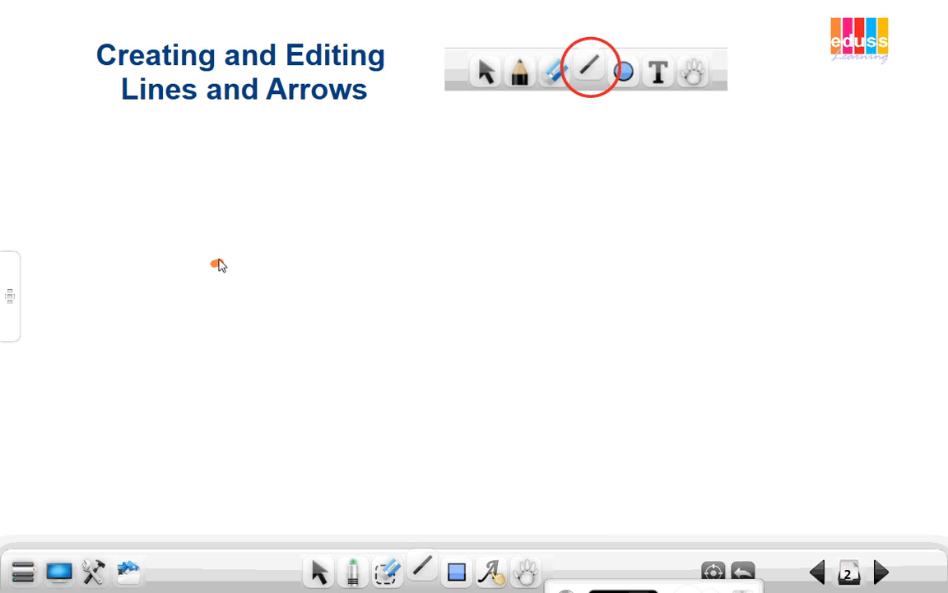
{"action": "mouse_move", "coordinate": [212, 263]}
{"action": "left_mouse_down"}
{"action": "mouse_move", "coordinate": [512, 274]}
{"action": "mouse_move", "coordinate": [550, 263]}
{"action": "left_mouse_up"}
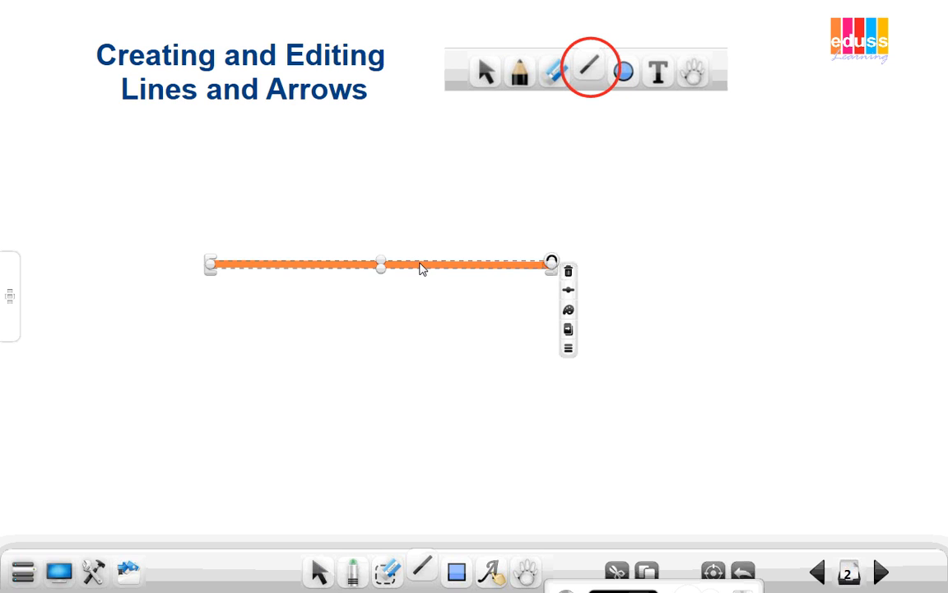
Move the orange line up slightly, stretch its left end to the page edge, and rotate it clockwise to slope down rightward
{"action": "left_click_drag", "start_coordinate": [420, 268], "coordinate": [416, 241]}
{"action": "left_click_drag", "start_coordinate": [205, 244], "coordinate": [7, 238]}
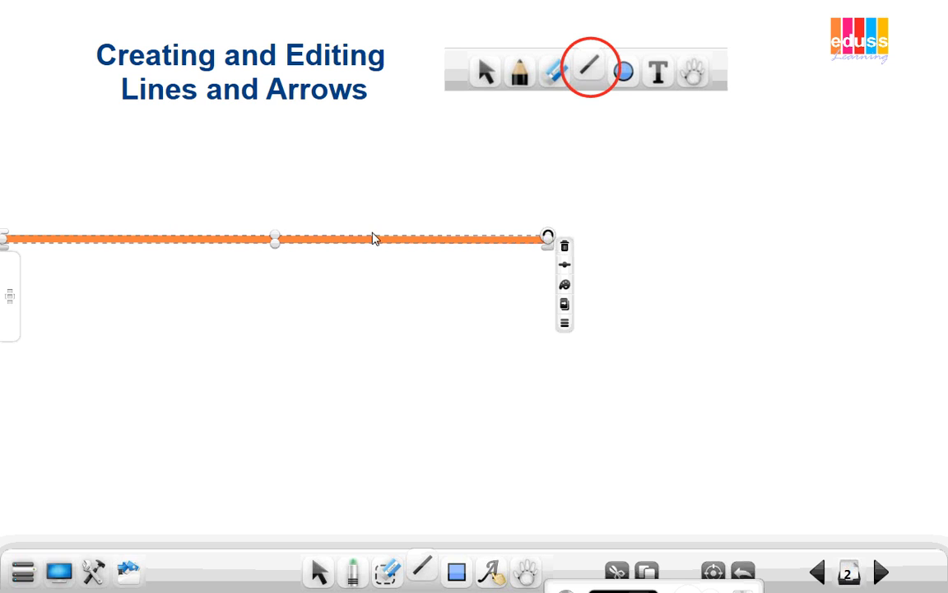
{"action": "left_click_drag", "start_coordinate": [548, 237], "coordinate": [506, 294]}
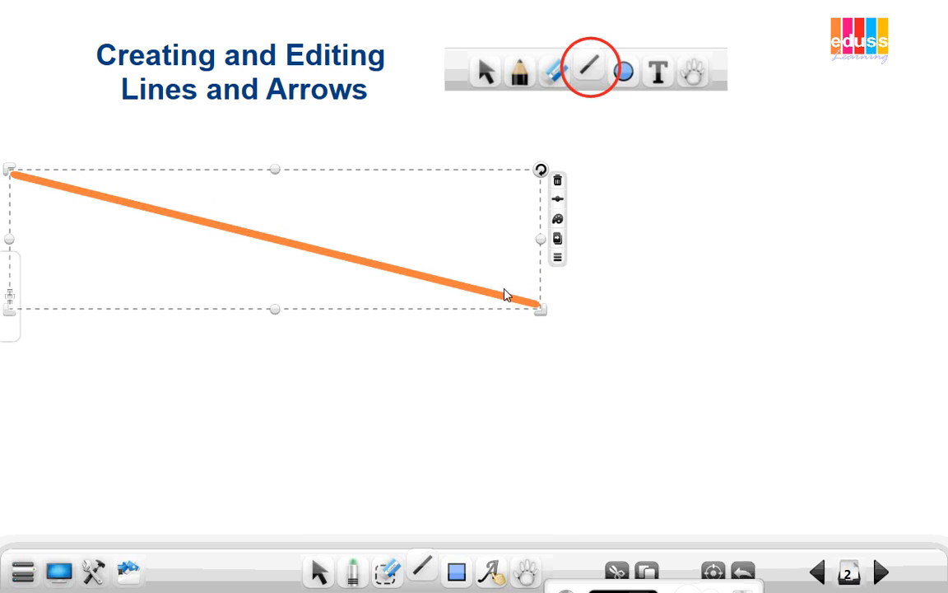
Thicken the sloping orange line to a bit under half the maximum width and recolour it bright green
{"action": "left_click", "coordinate": [557, 199]}
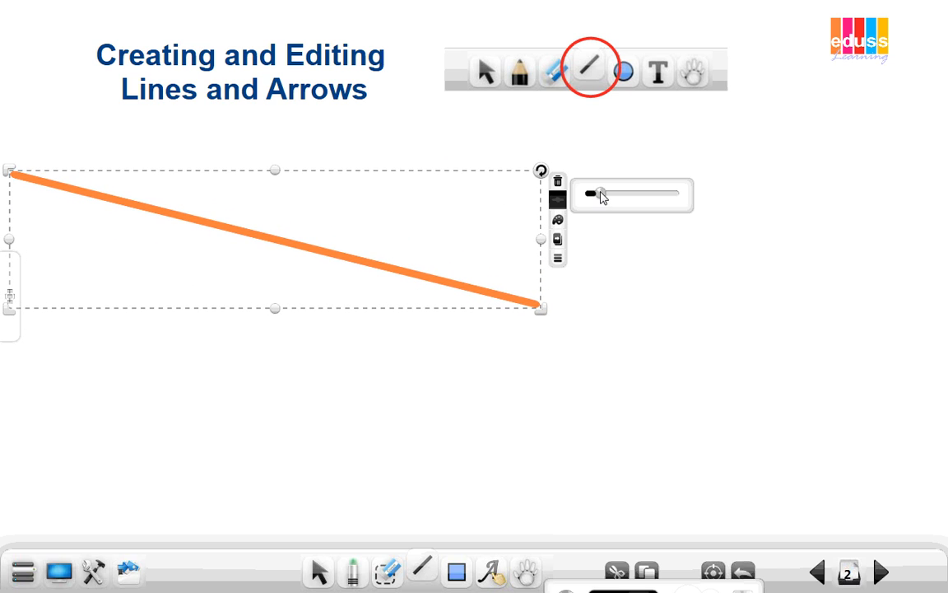
{"action": "left_click_drag", "start_coordinate": [601, 196], "coordinate": [638, 197]}
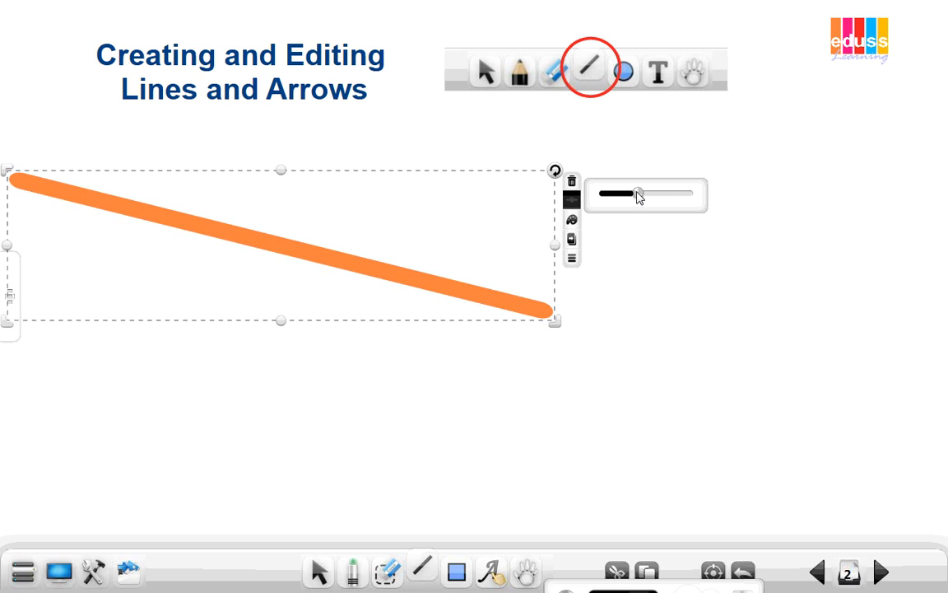
{"action": "left_click", "coordinate": [573, 220]}
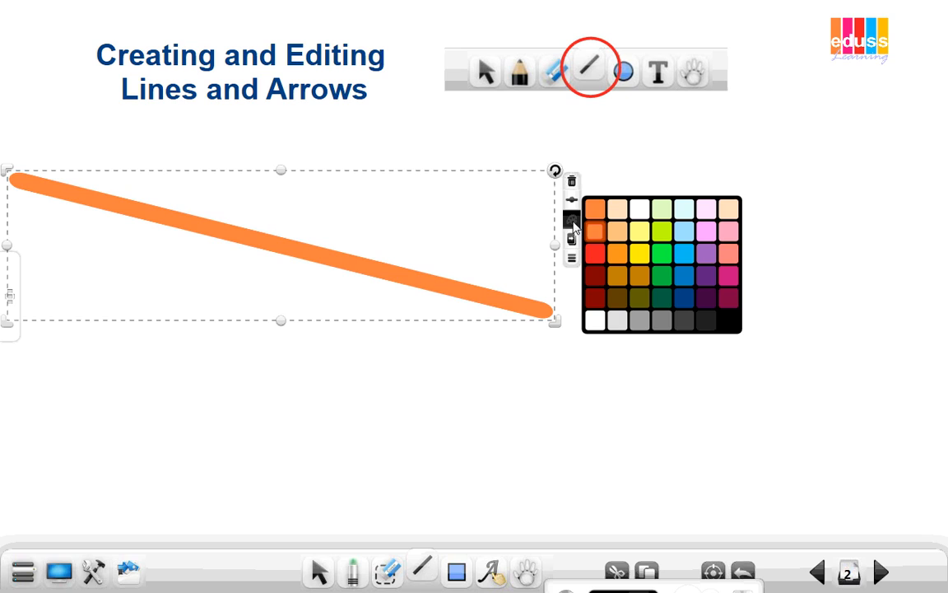
{"action": "left_click", "coordinate": [663, 255]}
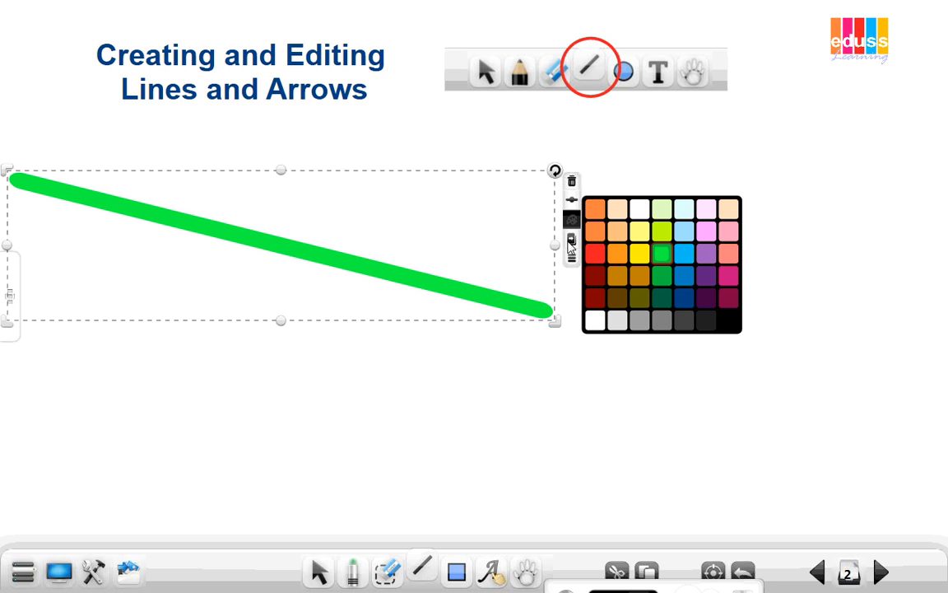
Clone the green line twice, placing both copies below and to the right of the original, and open the original's Edit Menu
{"action": "left_click", "coordinate": [572, 241]}
{"action": "left_click_drag", "start_coordinate": [434, 244], "coordinate": [609, 409]}
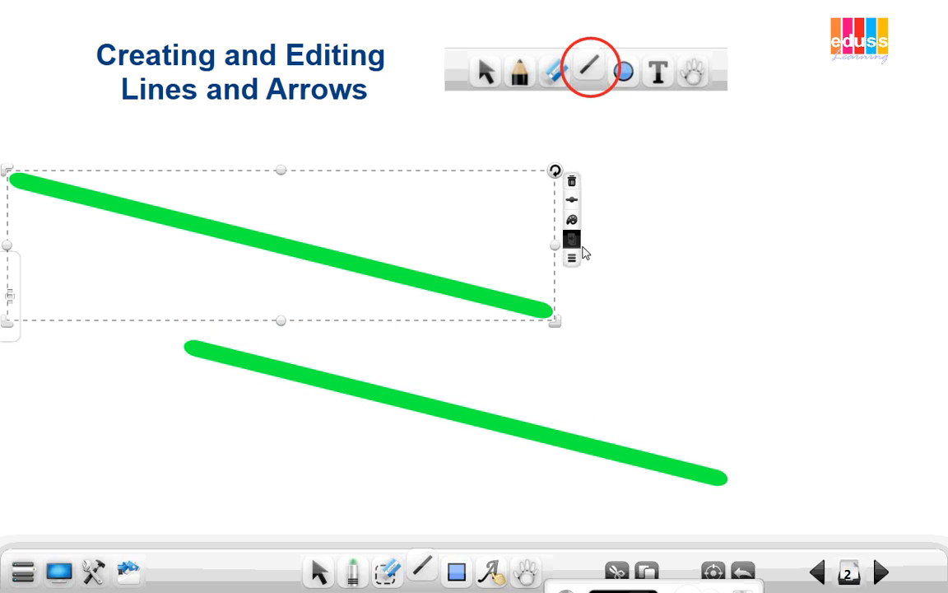
{"action": "left_click_drag", "start_coordinate": [406, 273], "coordinate": [732, 390]}
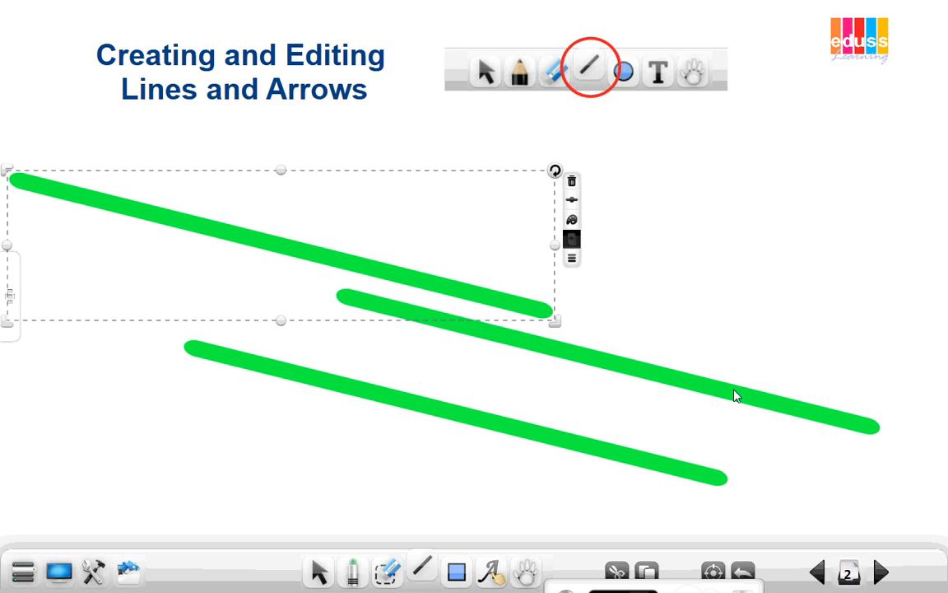
{"action": "left_click", "coordinate": [572, 260]}
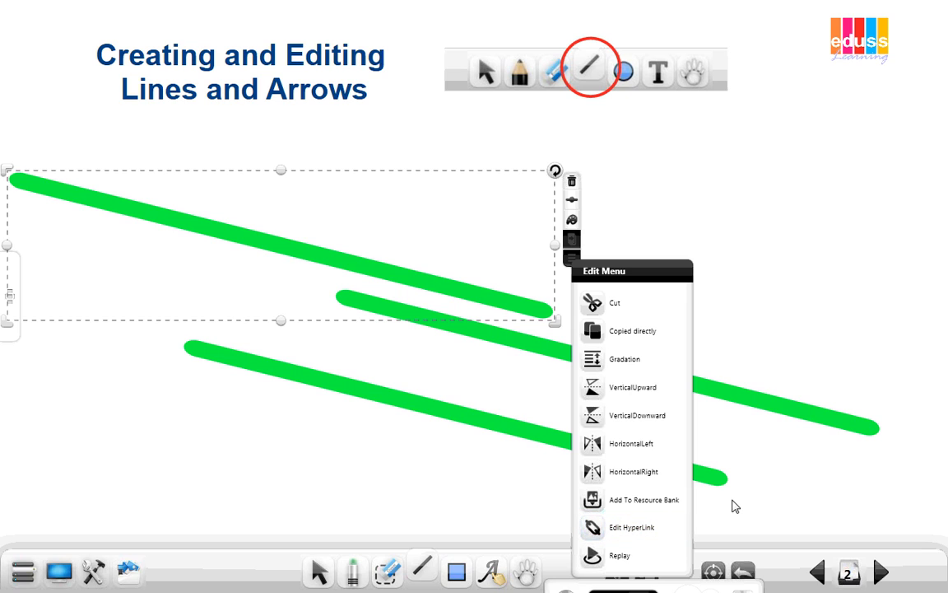
Draw a horizontal blue Parallel Line in the empty area above the right end of the green lines
{"action": "left_click", "coordinate": [420, 570]}
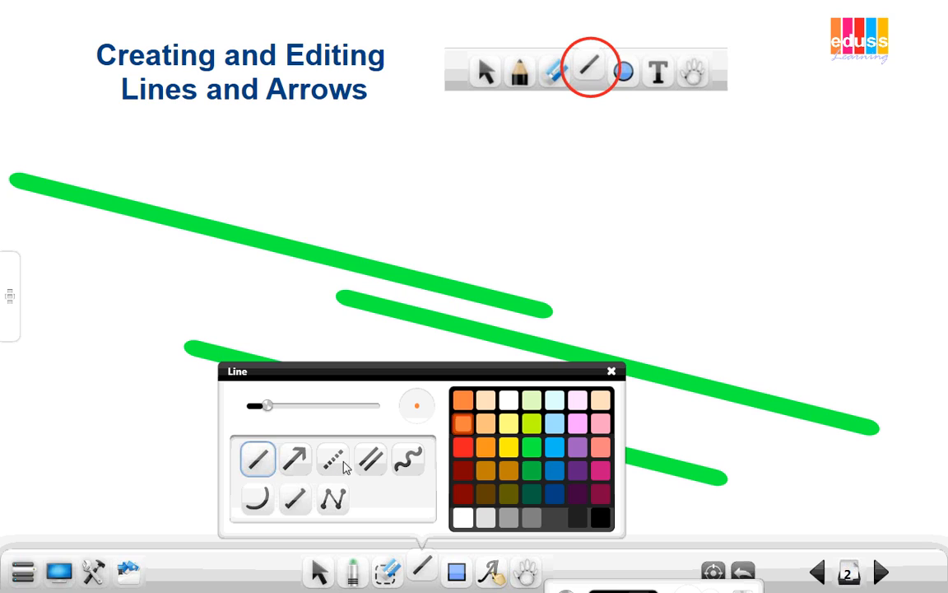
{"action": "left_click", "coordinate": [372, 462]}
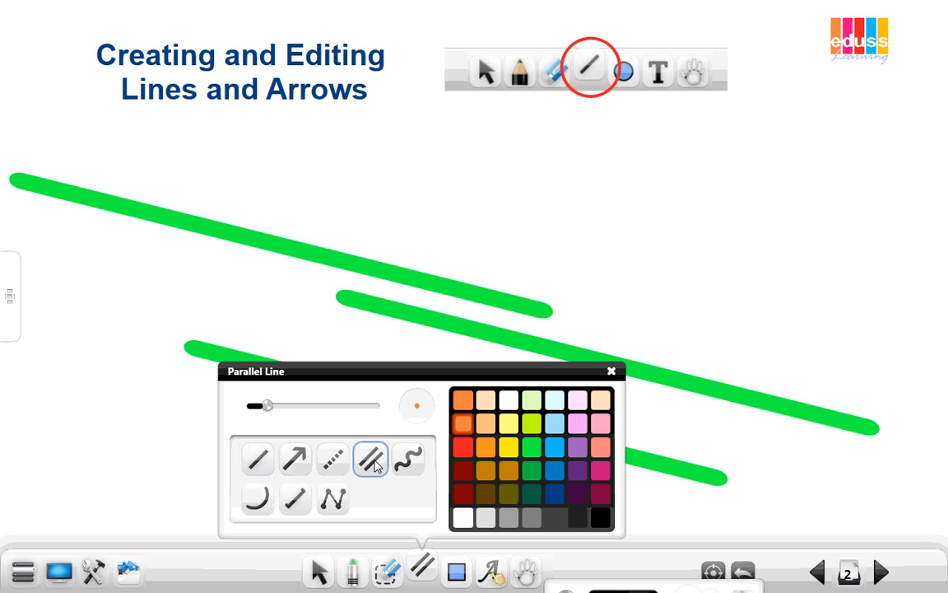
{"action": "left_click", "coordinate": [554, 470]}
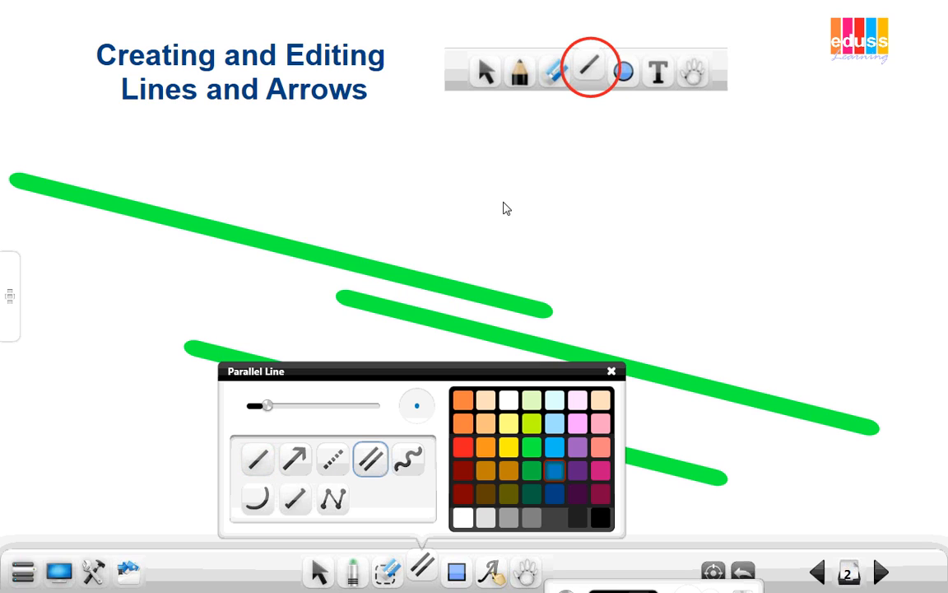
{"action": "left_click_drag", "start_coordinate": [505, 208], "coordinate": [772, 208]}
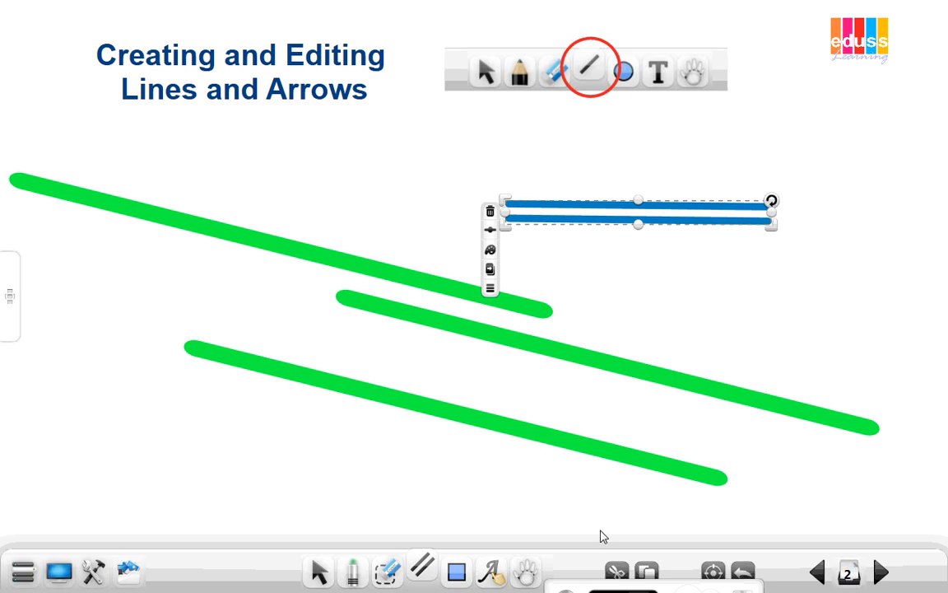
Draw a thin blue Wave Line rising rightward near the page's left edge, beneath the upper green line
{"action": "left_click", "coordinate": [422, 570]}
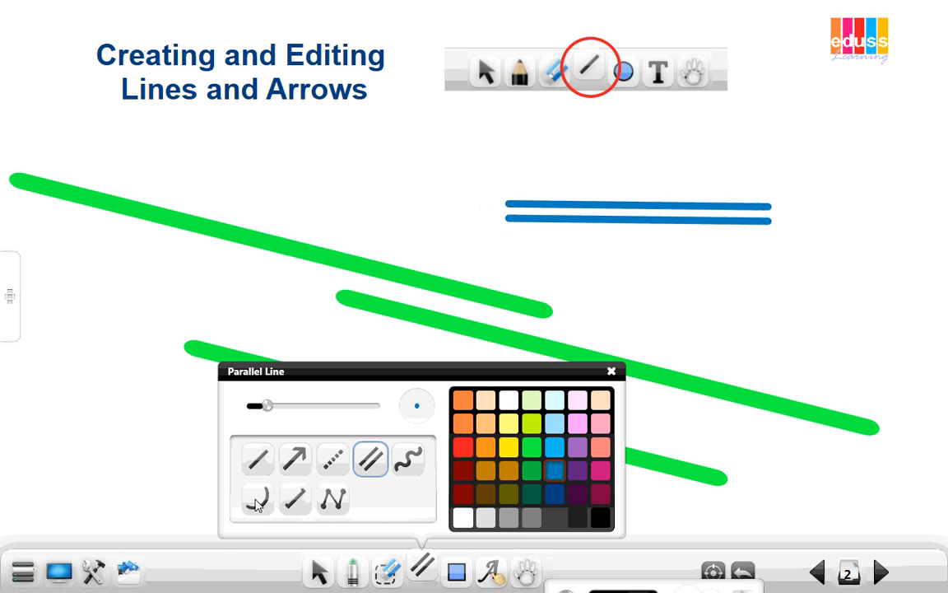
{"action": "left_click", "coordinate": [414, 466]}
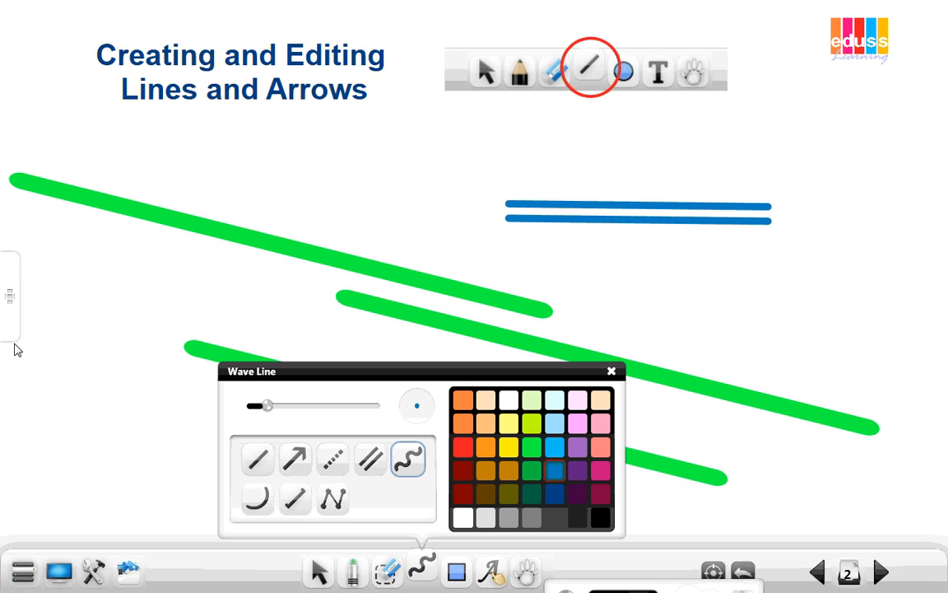
{"action": "left_click_drag", "start_coordinate": [50, 364], "coordinate": [272, 307]}
Draw a second blue Wave Line at maximum thickness, rising rightward below the thin wave
{"action": "left_click", "coordinate": [421, 566]}
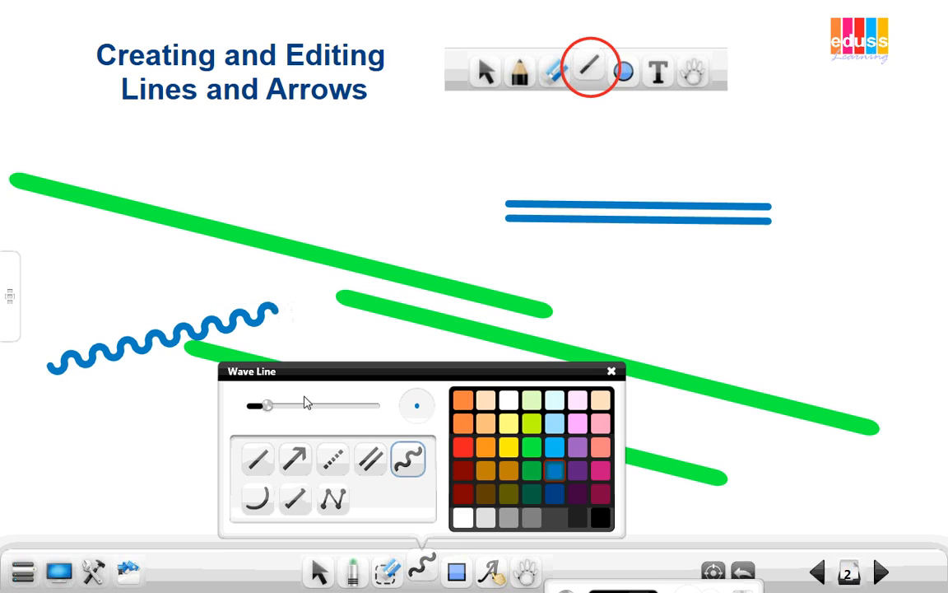
{"action": "left_click_drag", "start_coordinate": [266, 406], "coordinate": [404, 414]}
{"action": "left_click_drag", "start_coordinate": [96, 439], "coordinate": [344, 373]}
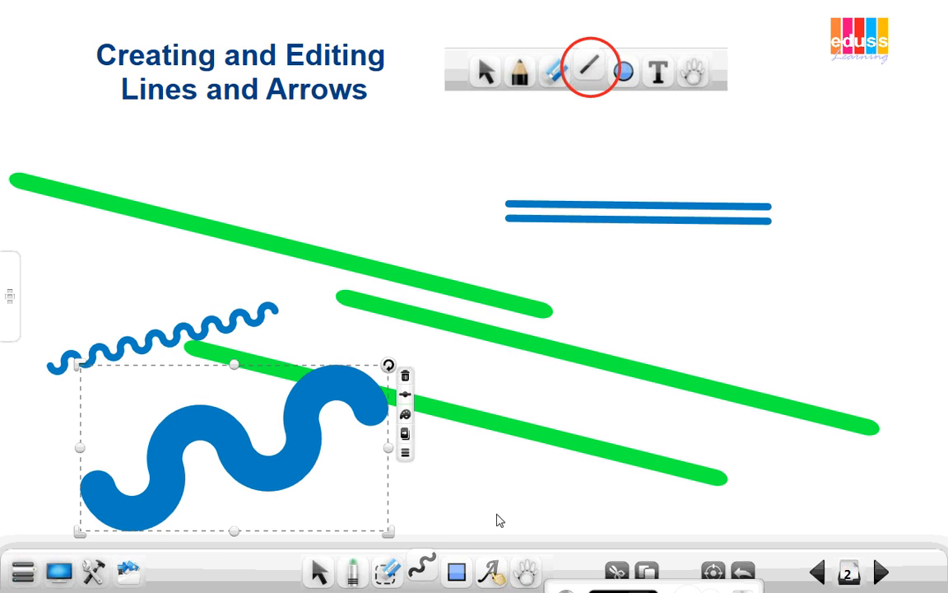
Draw a short purple Arc at maximum thickness below the right end of the blue parallel lines
{"action": "left_click", "coordinate": [422, 567]}
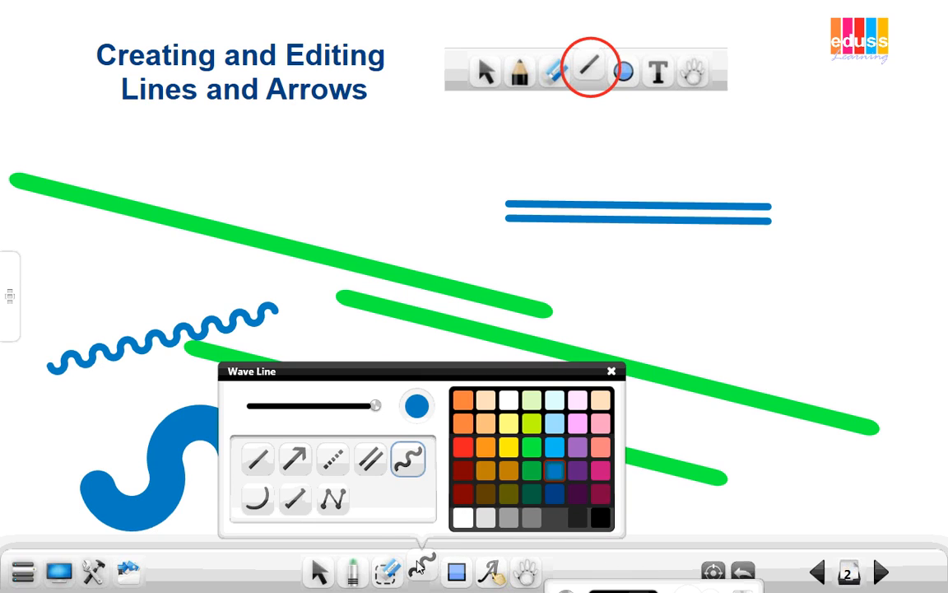
{"action": "left_click", "coordinate": [257, 498]}
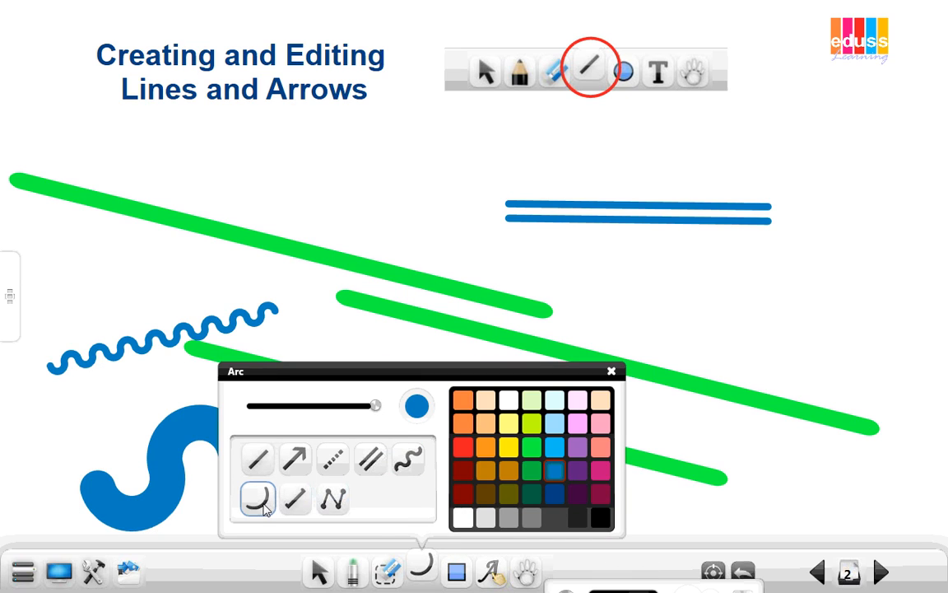
{"action": "left_click", "coordinate": [580, 451]}
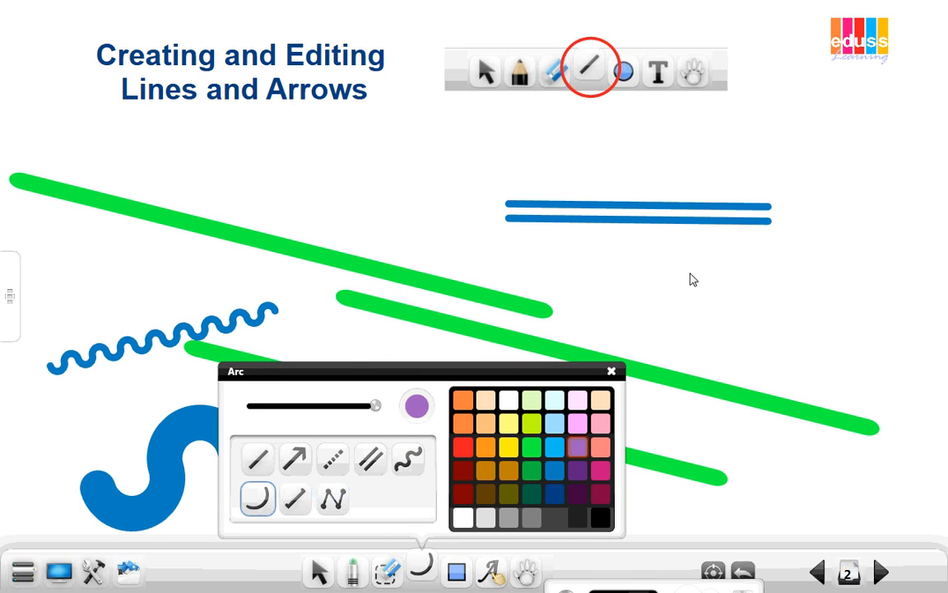
{"action": "left_click_drag", "start_coordinate": [710, 289], "coordinate": [715, 364]}
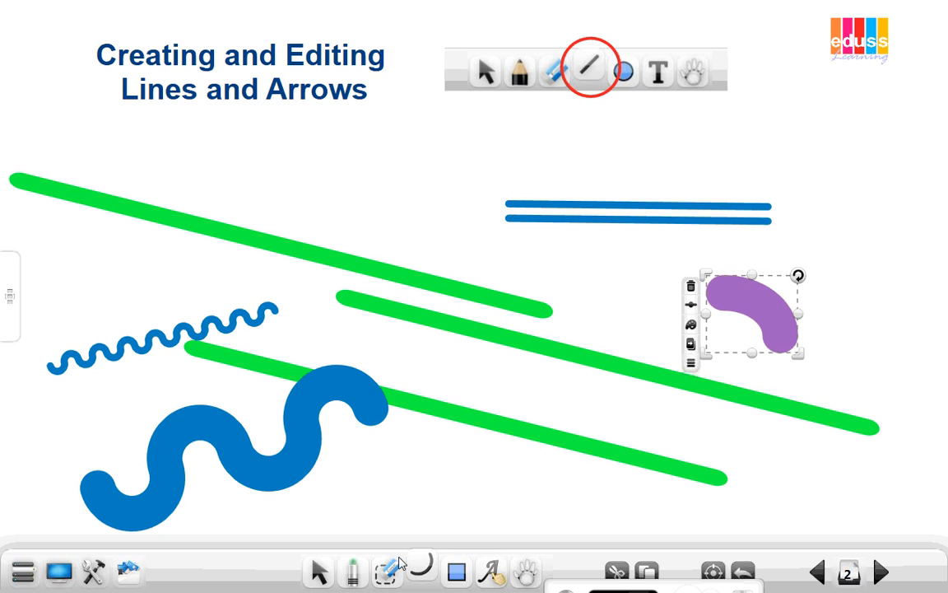
Draw a taller, thin purple Arc curving down from above the right end of the parallel lines
{"action": "left_click", "coordinate": [422, 566]}
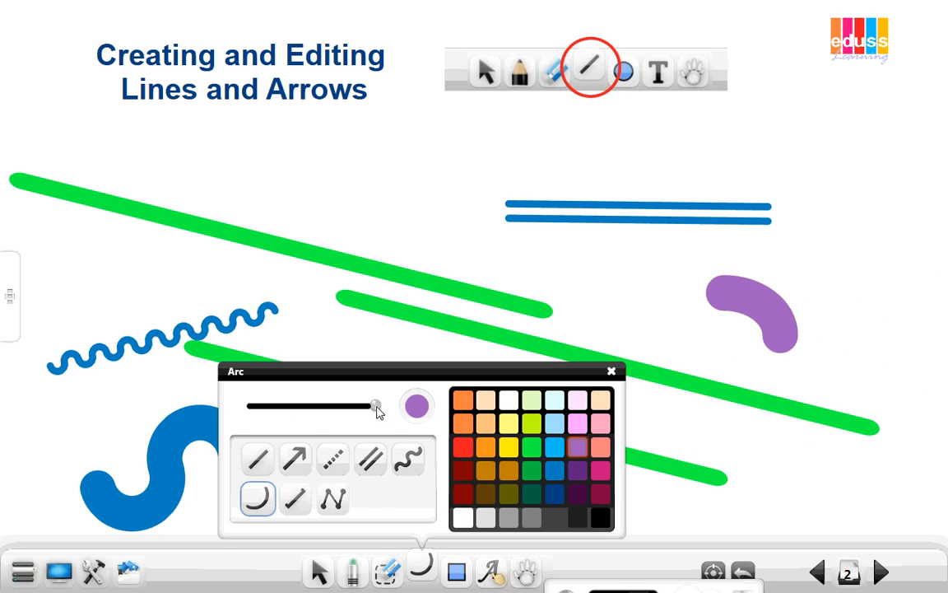
{"action": "left_click_drag", "start_coordinate": [376, 405], "coordinate": [265, 405]}
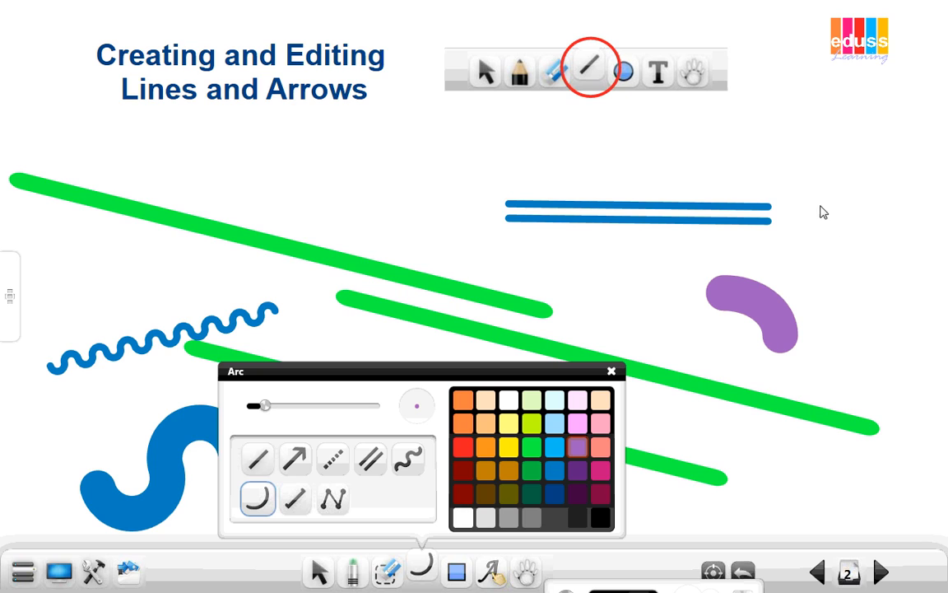
{"action": "left_click_drag", "start_coordinate": [768, 173], "coordinate": [852, 296]}
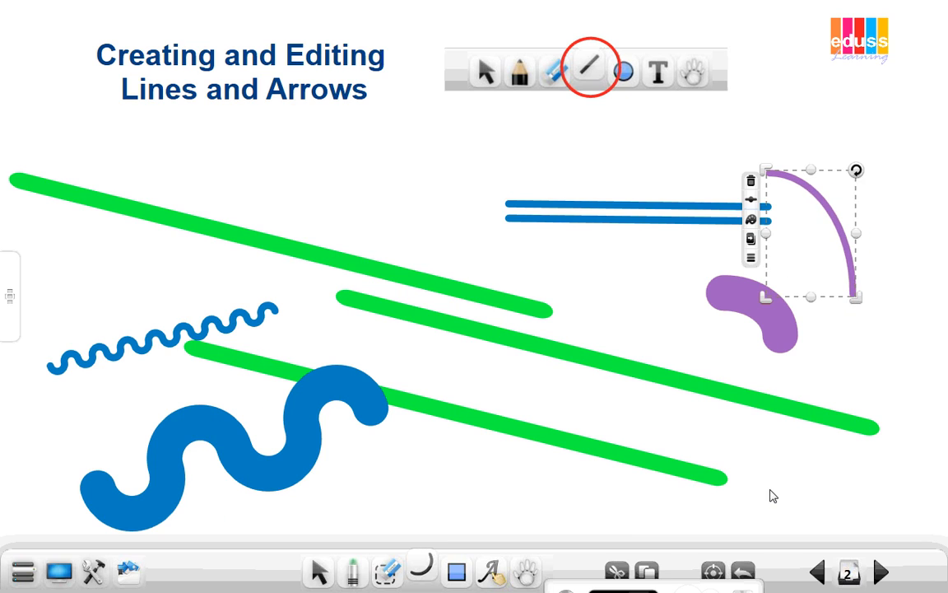
Move the thick blue wave line to the right and slightly up, then deselect it
{"action": "left_click", "coordinate": [322, 575]}
{"action": "left_click", "coordinate": [278, 458]}
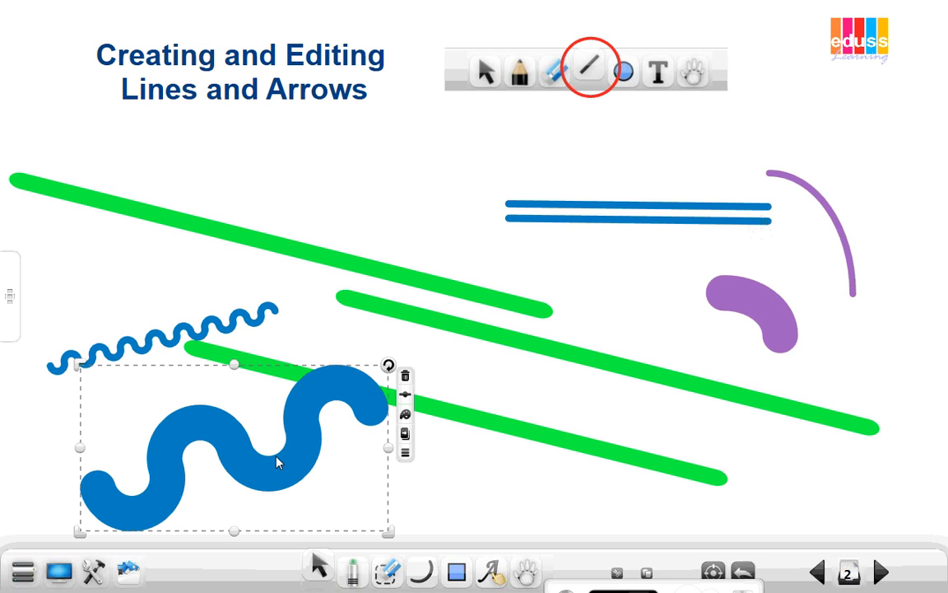
{"action": "mouse_move", "coordinate": [278, 463]}
{"action": "left_mouse_down"}
{"action": "mouse_move", "coordinate": [677, 422]}
{"action": "mouse_move", "coordinate": [408, 210]}
{"action": "mouse_move", "coordinate": [416, 438]}
{"action": "left_mouse_up"}
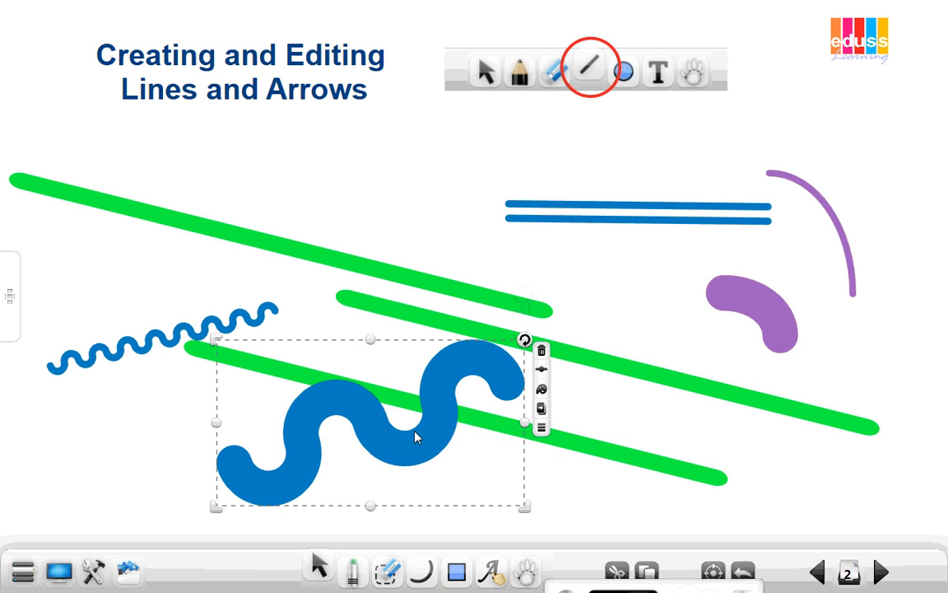
{"action": "left_click", "coordinate": [655, 499]}
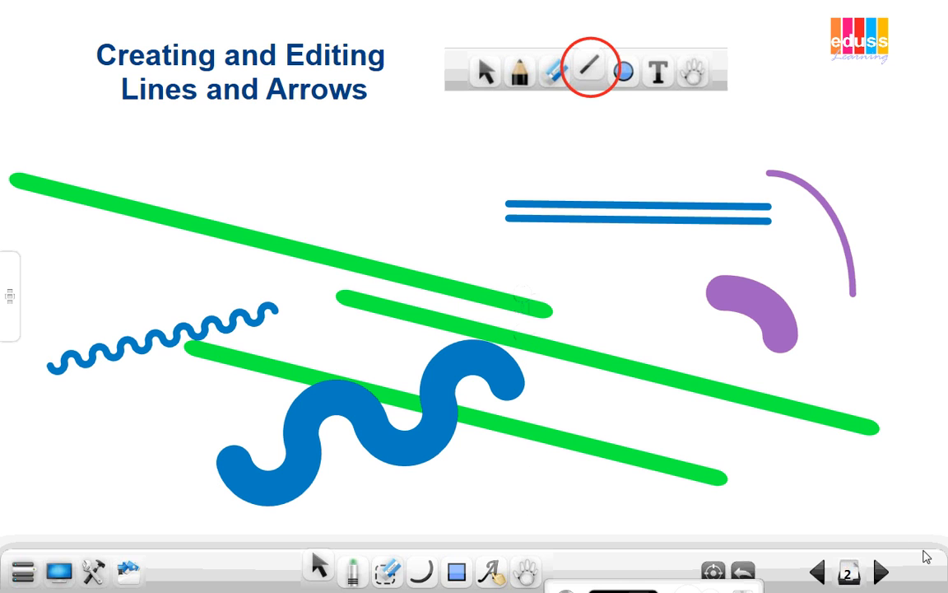
Go to blank page 4 and draw a red Line at minimum thickness across the full width near its upper edge
{"action": "left_click", "coordinate": [881, 573]}
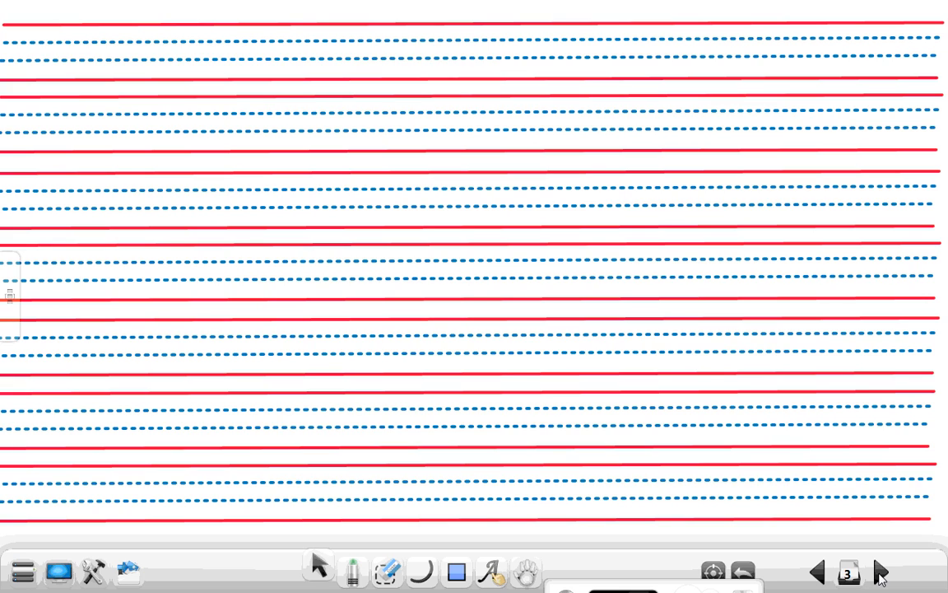
{"action": "left_click", "coordinate": [881, 573]}
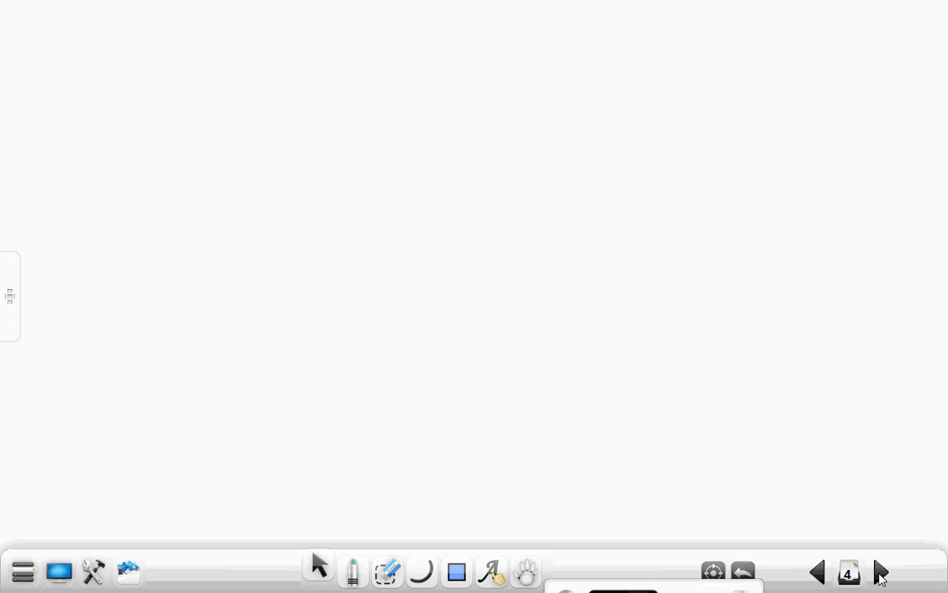
{"action": "left_click", "coordinate": [421, 571]}
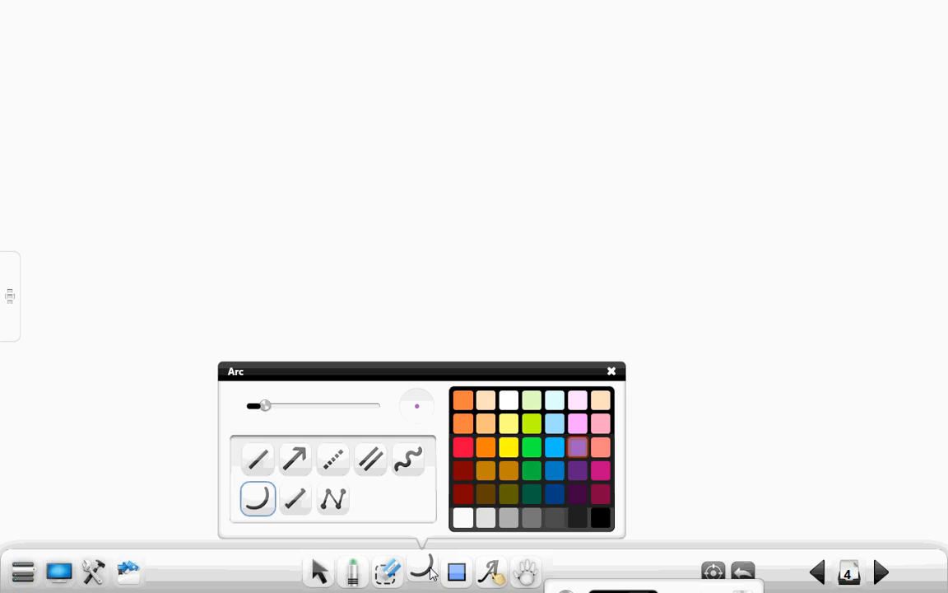
{"action": "left_click", "coordinate": [258, 461]}
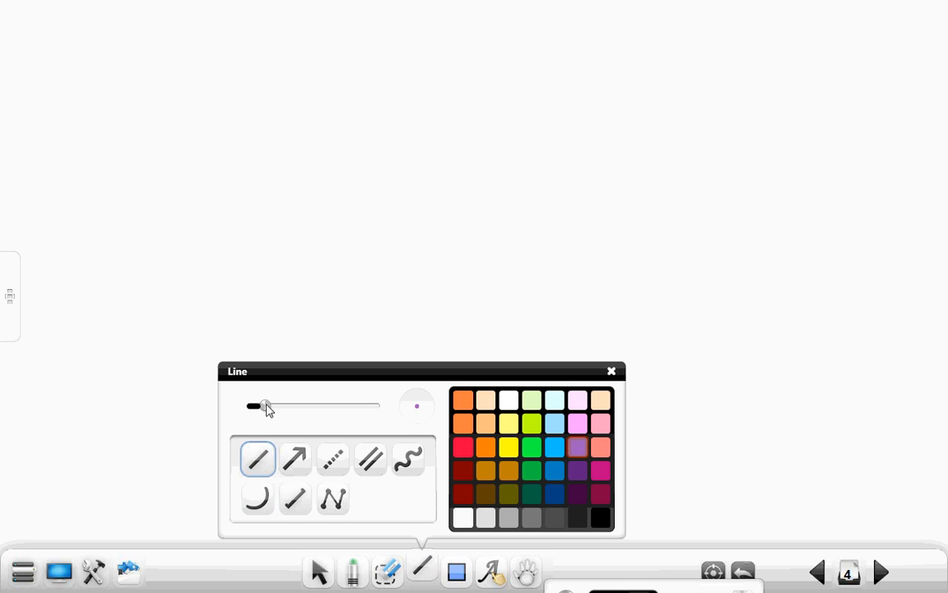
{"action": "left_click_drag", "start_coordinate": [267, 409], "coordinate": [247, 410]}
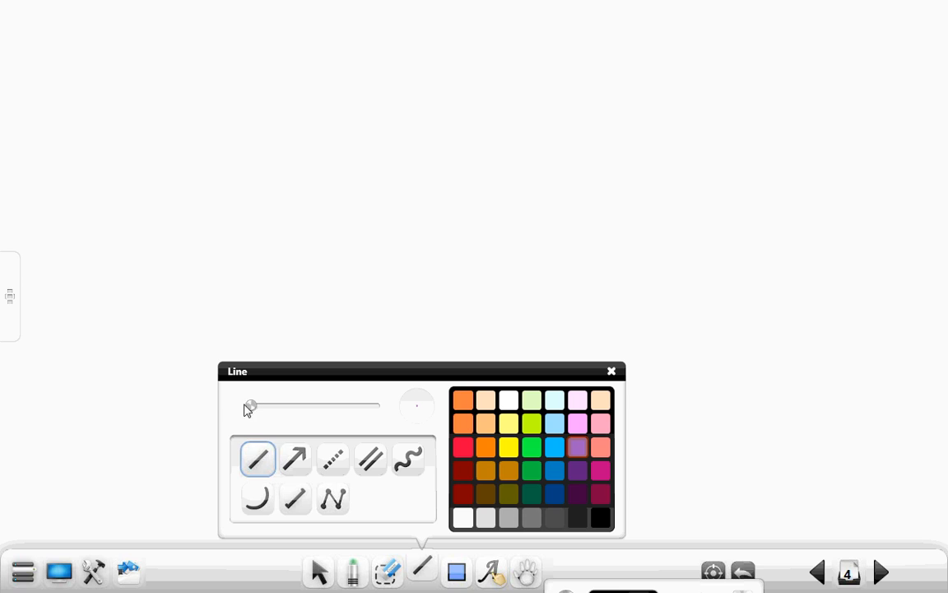
{"action": "left_click", "coordinate": [465, 451]}
{"action": "left_click_drag", "start_coordinate": [12, 30], "coordinate": [935, 26]}
Draw two thin dark blue Dotted Lines across the page beneath the red line, nudging the first one slightly down
{"action": "left_click", "coordinate": [423, 570]}
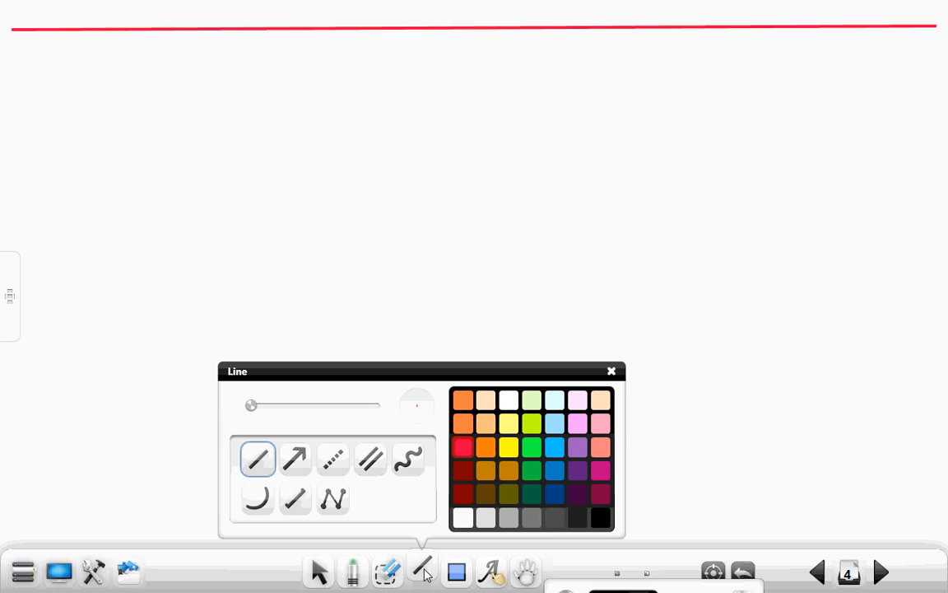
{"action": "left_click", "coordinate": [335, 465]}
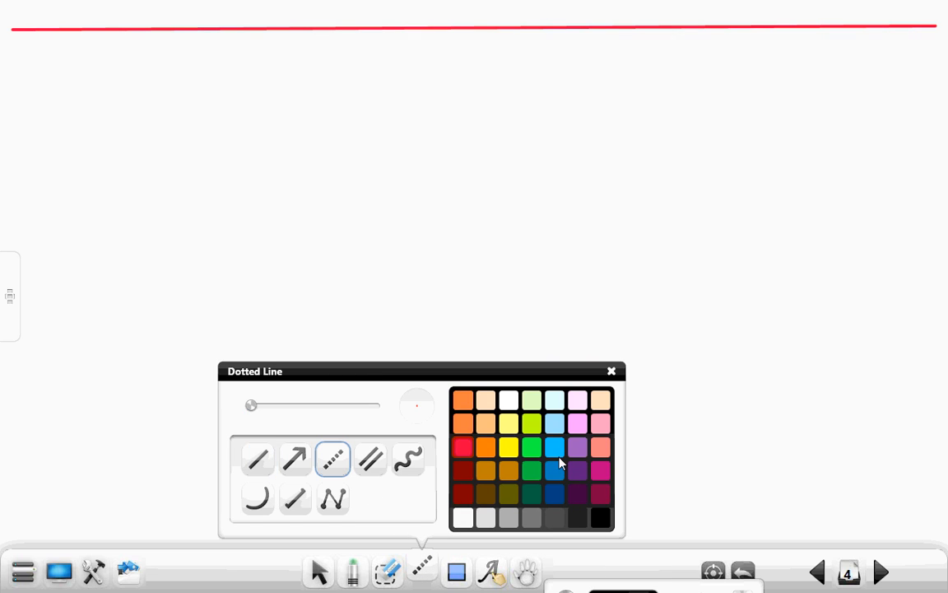
{"action": "left_click", "coordinate": [557, 492]}
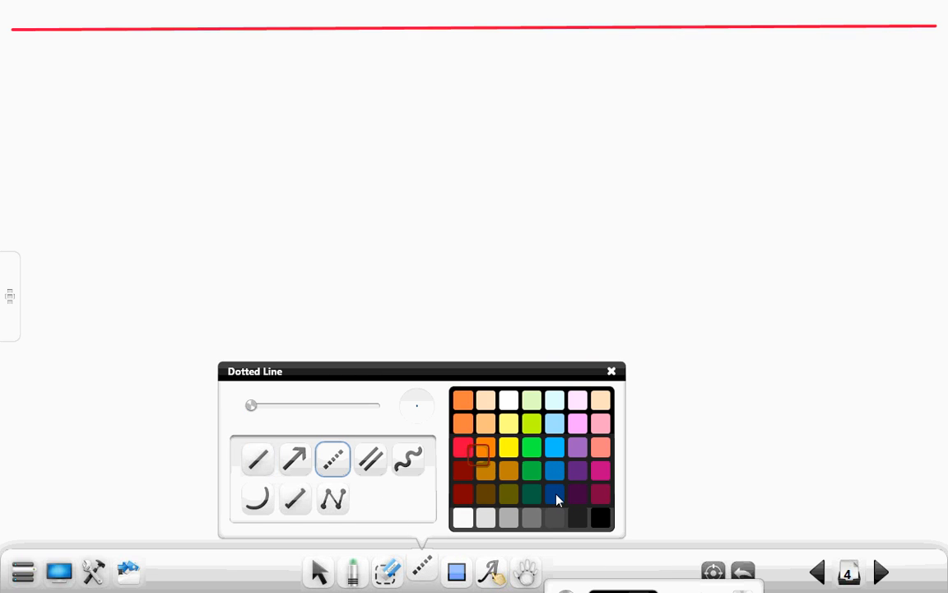
{"action": "left_click", "coordinate": [611, 372]}
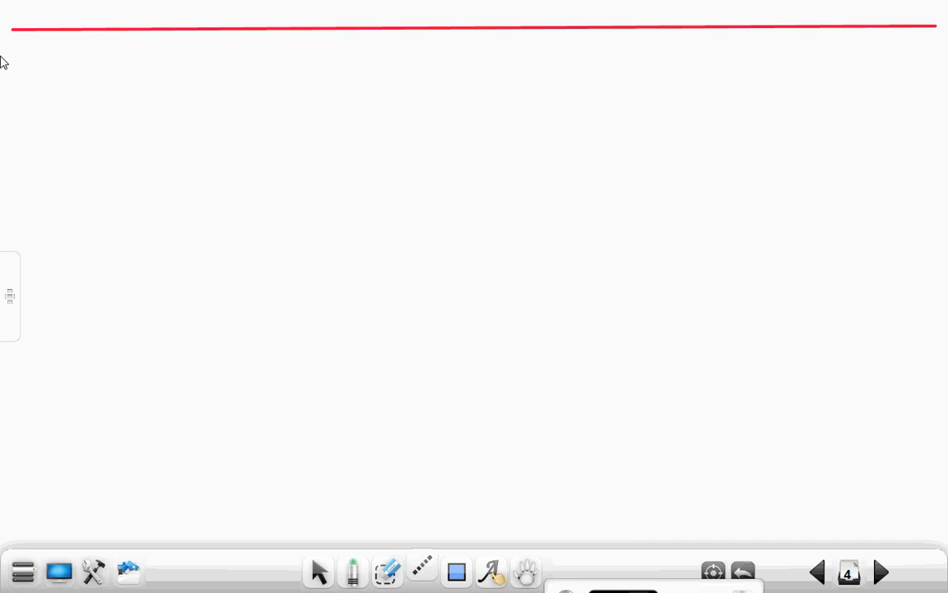
{"action": "mouse_move", "coordinate": [3, 43]}
{"action": "left_mouse_down"}
{"action": "mouse_move", "coordinate": [725, 26]}
{"action": "mouse_move", "coordinate": [947, 46]}
{"action": "left_mouse_up"}
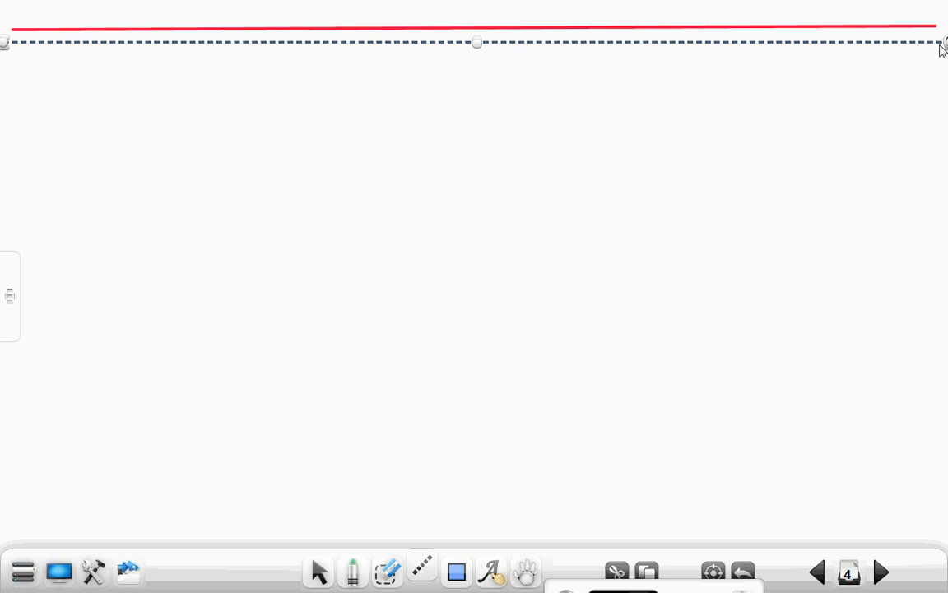
{"action": "left_click_drag", "start_coordinate": [428, 43], "coordinate": [431, 49]}
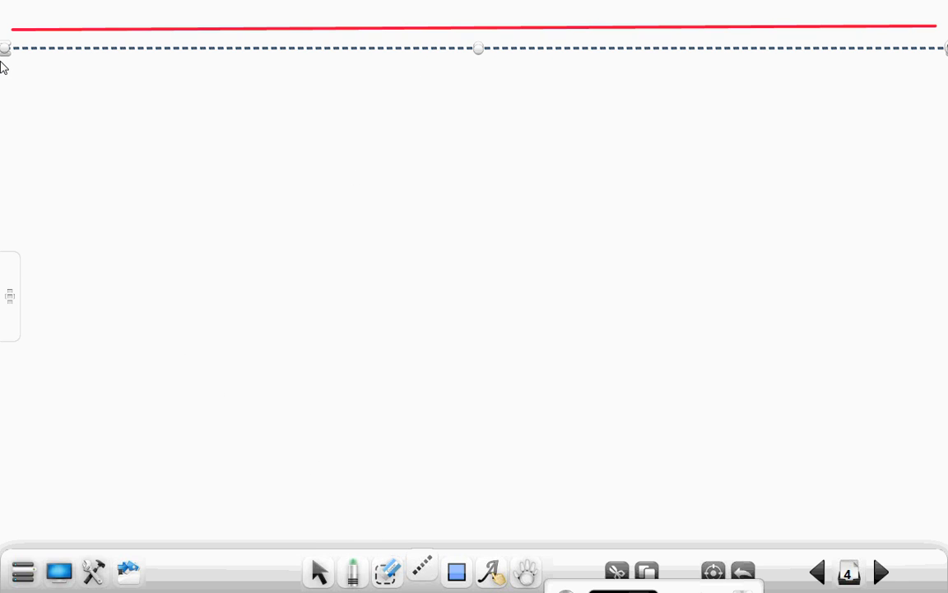
{"action": "mouse_move", "coordinate": [6, 66]}
{"action": "left_mouse_down"}
{"action": "mouse_move", "coordinate": [233, 81]}
{"action": "mouse_move", "coordinate": [556, 62]}
{"action": "mouse_move", "coordinate": [719, 87]}
{"action": "mouse_move", "coordinate": [860, 58]}
{"action": "mouse_move", "coordinate": [943, 67]}
{"action": "left_mouse_up"}
Draw a second thin red Line across the page below the dotted lines, lower it slightly, and deselect it
{"action": "left_click", "coordinate": [422, 567]}
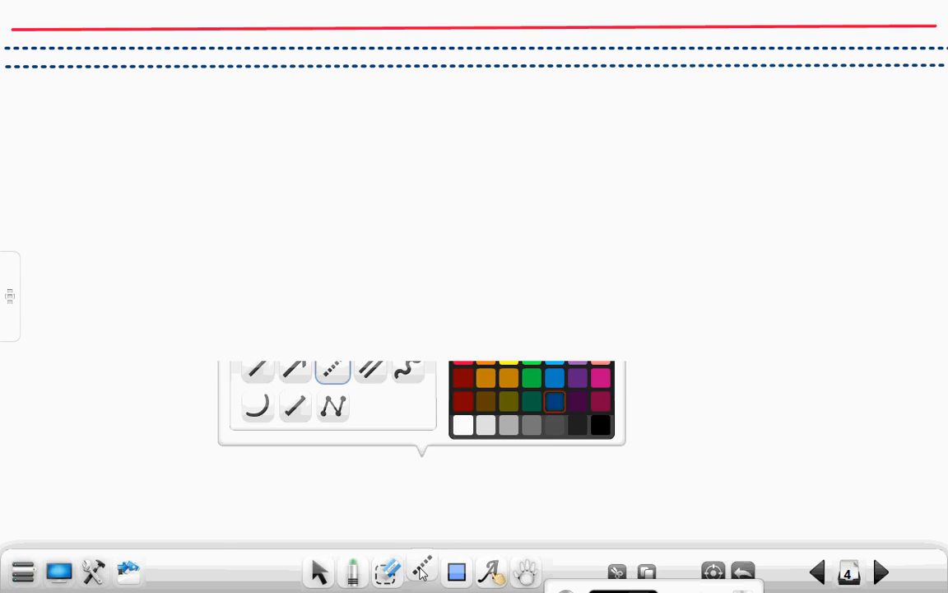
{"action": "left_click", "coordinate": [257, 461]}
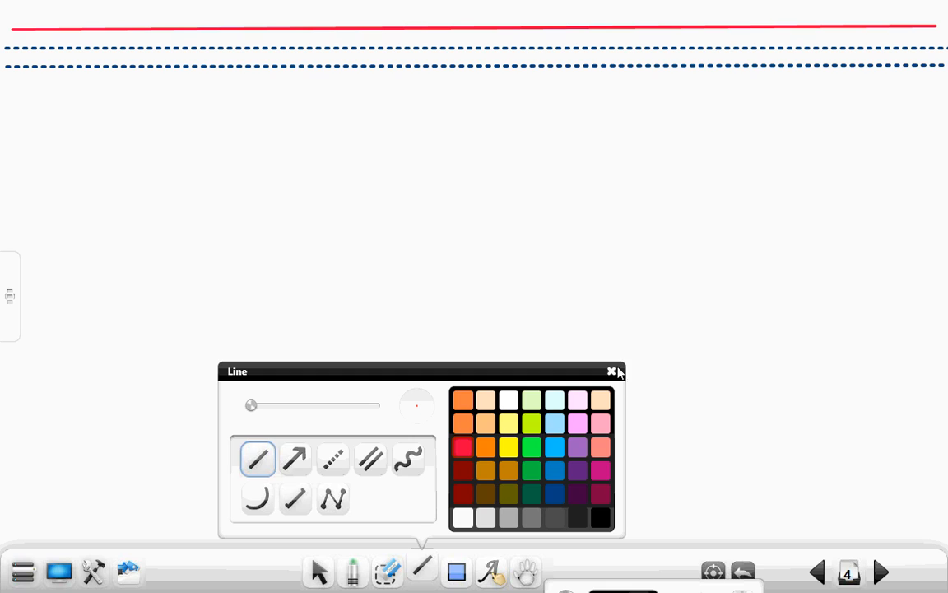
{"action": "left_click", "coordinate": [612, 371]}
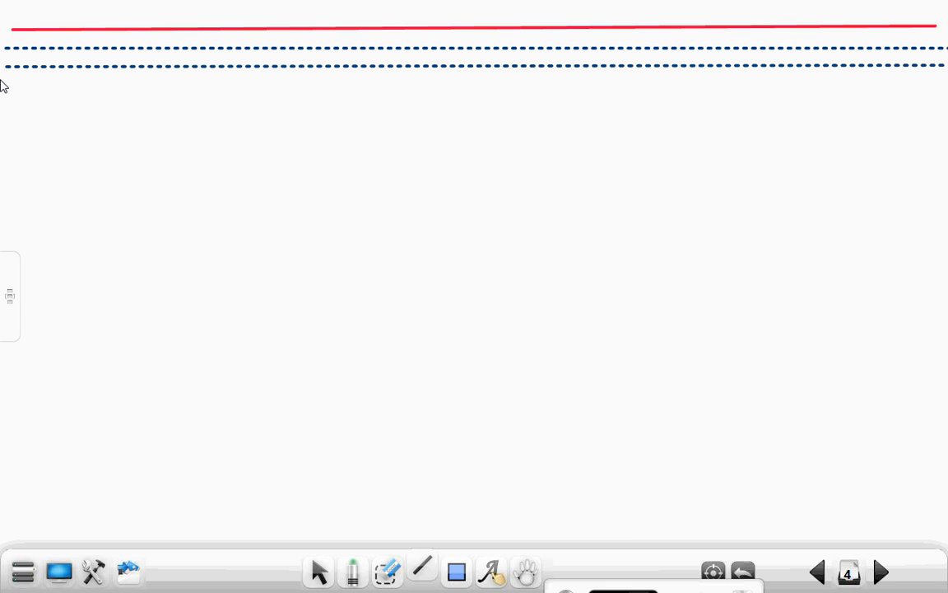
{"action": "mouse_move", "coordinate": [1, 80]}
{"action": "left_mouse_down"}
{"action": "mouse_move", "coordinate": [650, 61]}
{"action": "mouse_move", "coordinate": [925, 97]}
{"action": "mouse_move", "coordinate": [946, 80]}
{"action": "left_mouse_up"}
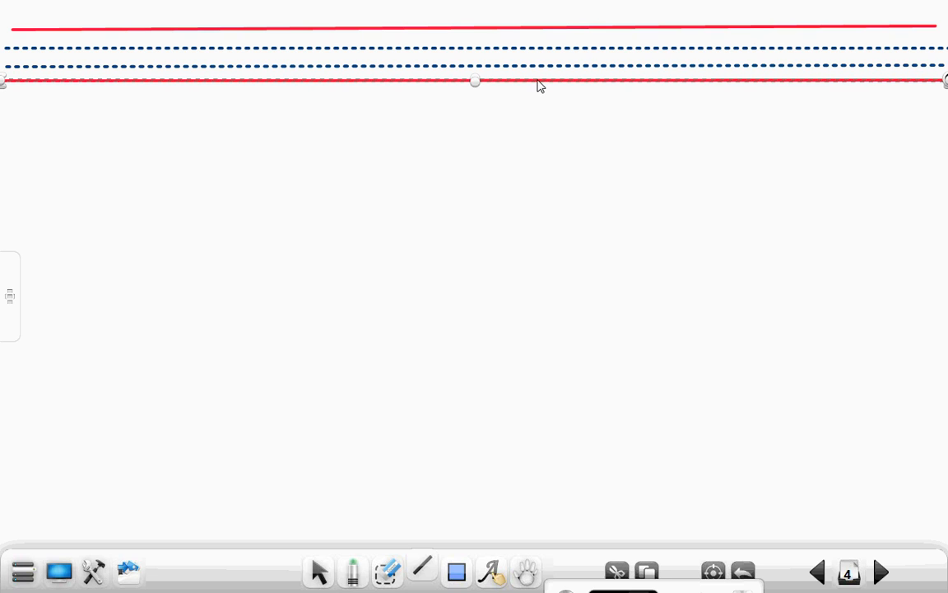
{"action": "left_click_drag", "start_coordinate": [540, 93], "coordinate": [541, 95]}
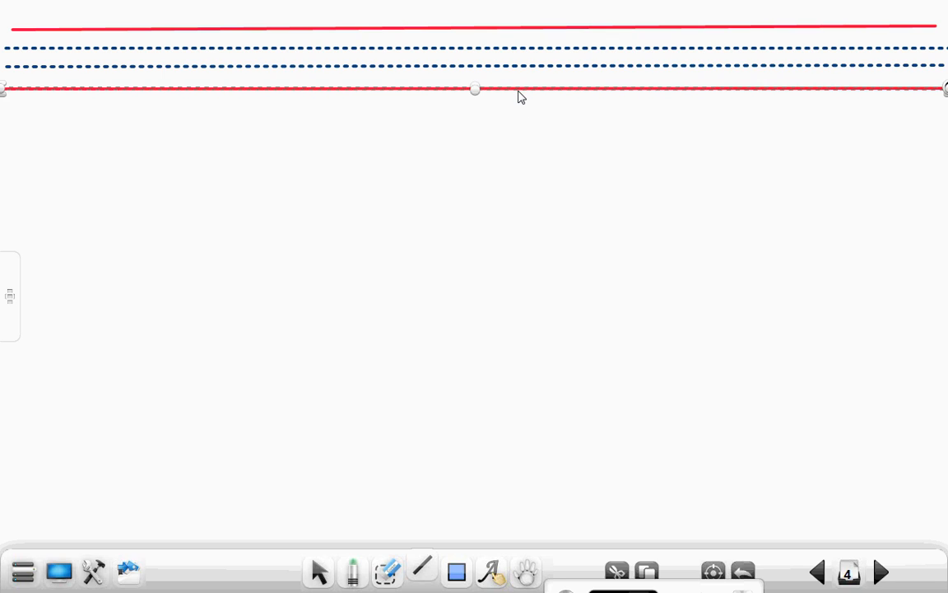
{"action": "mouse_move", "coordinate": [519, 96]}
{"action": "left_mouse_down"}
{"action": "mouse_move", "coordinate": [520, 122]}
{"action": "mouse_move", "coordinate": [524, 93]}
{"action": "left_mouse_up"}
{"action": "left_click", "coordinate": [523, 148]}
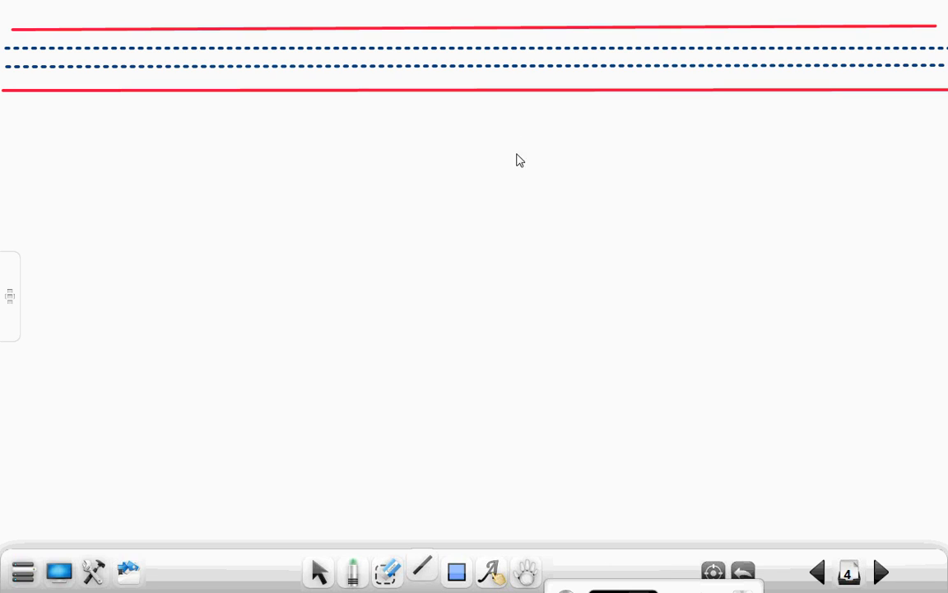
Select all four lines together and shift them slightly to the right
{"action": "left_click", "coordinate": [314, 569]}
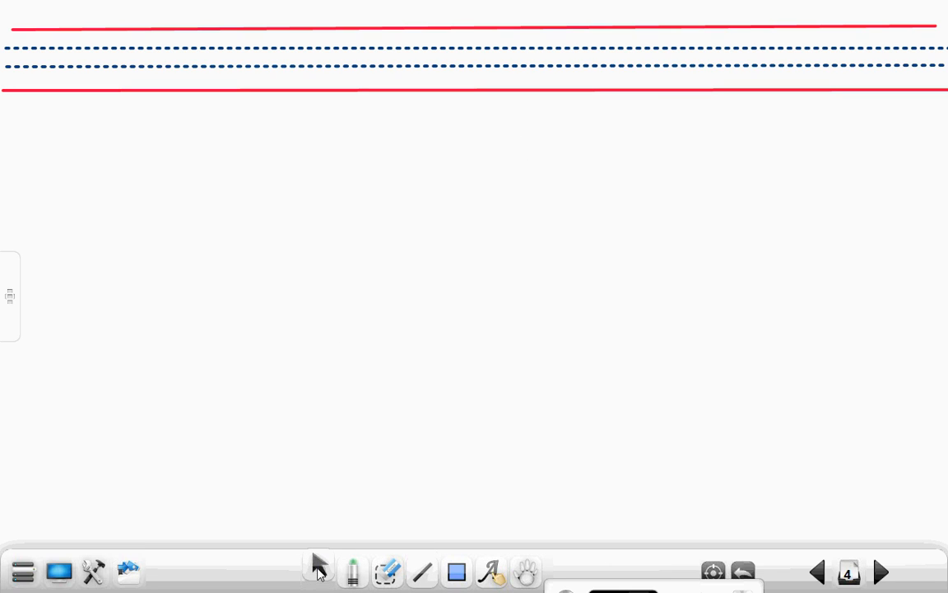
{"action": "mouse_move", "coordinate": [15, 105]}
{"action": "left_mouse_down"}
{"action": "mouse_move", "coordinate": [489, 152]}
{"action": "mouse_move", "coordinate": [891, 125]}
{"action": "mouse_move", "coordinate": [859, 4]}
{"action": "mouse_move", "coordinate": [24, 25]}
{"action": "mouse_move", "coordinate": [14, 54]}
{"action": "mouse_move", "coordinate": [43, 110]}
{"action": "left_mouse_up"}
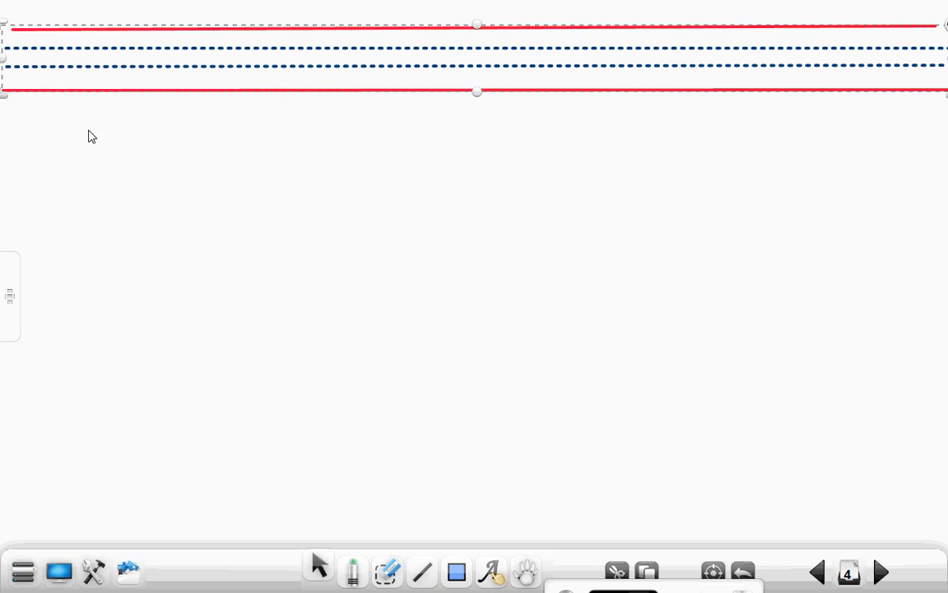
{"action": "left_click_drag", "start_coordinate": [97, 70], "coordinate": [119, 70]}
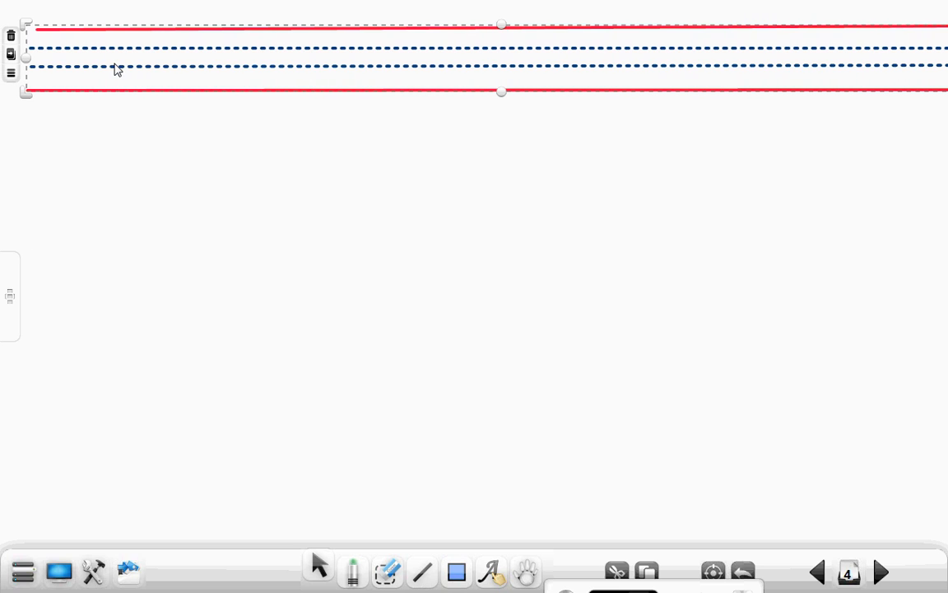
Clone the four-line set five times, placing the copies one below another down the page, then clear the selection
{"action": "left_click", "coordinate": [11, 74]}
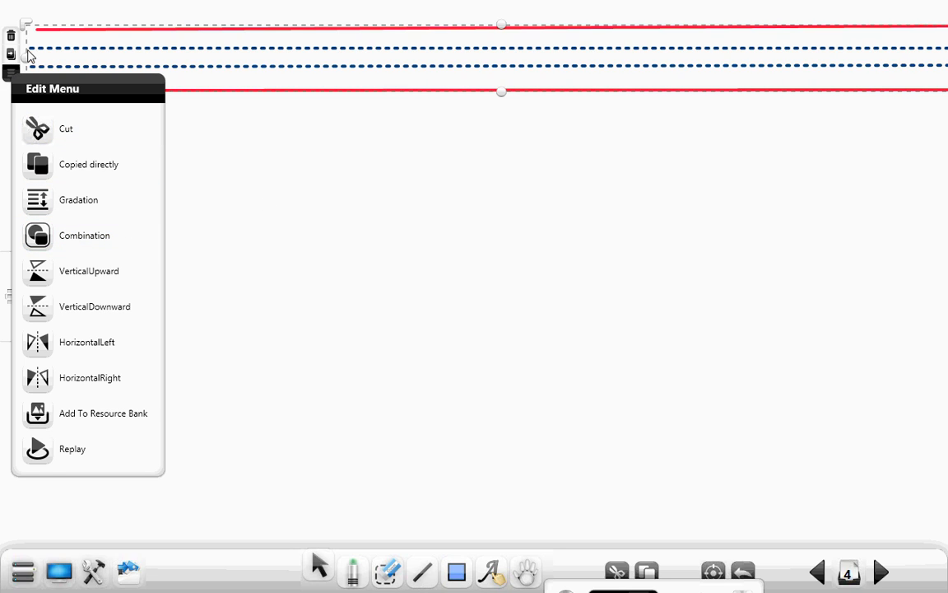
{"action": "left_click", "coordinate": [10, 55]}
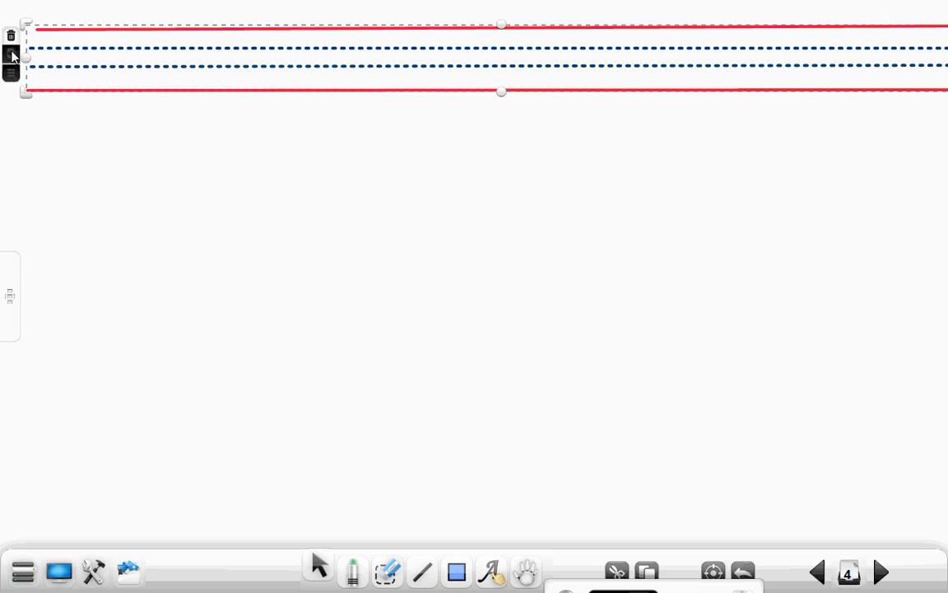
{"action": "mouse_move", "coordinate": [104, 64]}
{"action": "left_mouse_down"}
{"action": "mouse_move", "coordinate": [100, 155]}
{"action": "mouse_move", "coordinate": [93, 146]}
{"action": "left_mouse_up"}
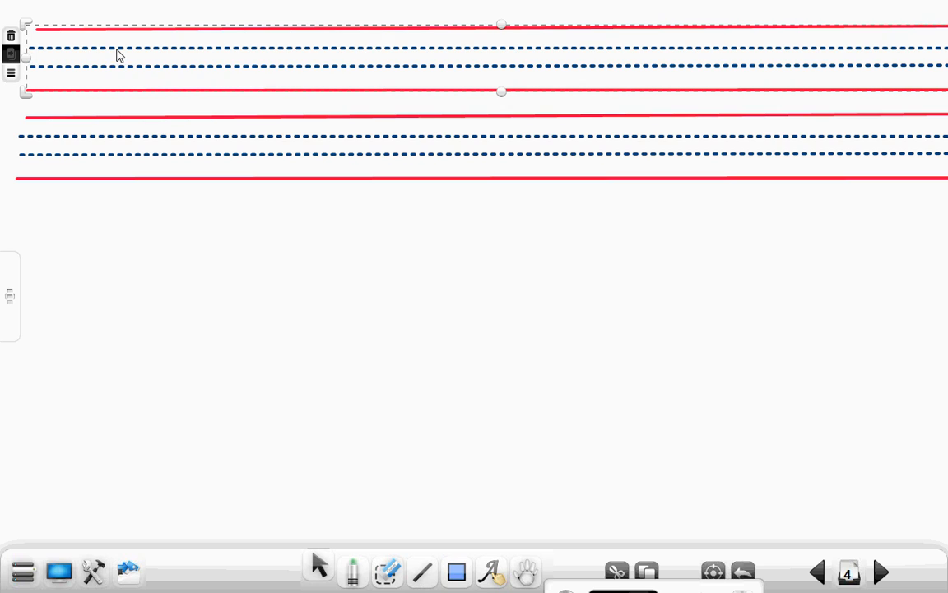
{"action": "mouse_move", "coordinate": [117, 49]}
{"action": "left_mouse_down"}
{"action": "mouse_move", "coordinate": [115, 228]}
{"action": "mouse_move", "coordinate": [97, 225]}
{"action": "left_mouse_up"}
{"action": "mouse_move", "coordinate": [89, 63]}
{"action": "left_mouse_down"}
{"action": "mouse_move", "coordinate": [79, 322]}
{"action": "mouse_move", "coordinate": [70, 323]}
{"action": "left_mouse_up"}
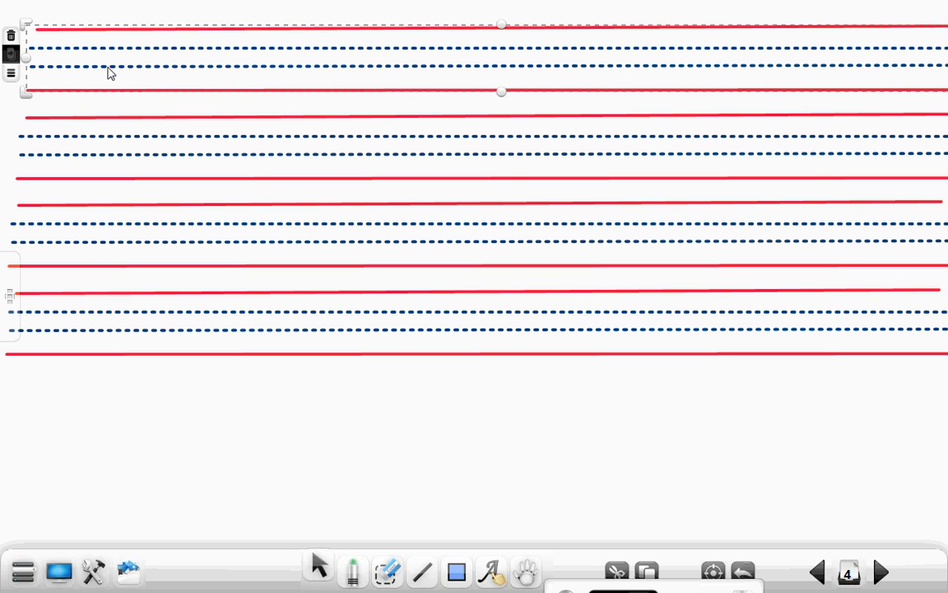
{"action": "left_click_drag", "start_coordinate": [105, 70], "coordinate": [88, 428]}
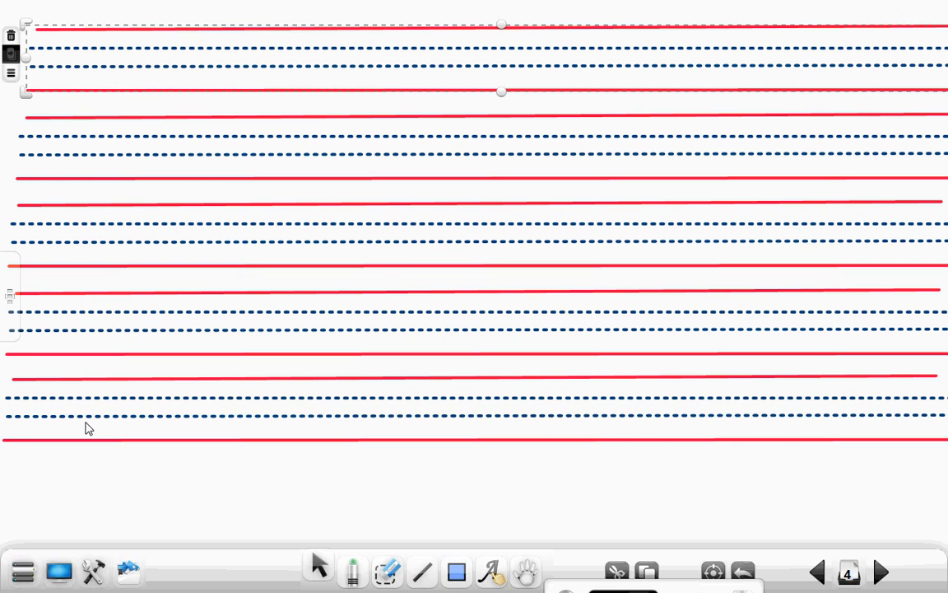
{"action": "left_click_drag", "start_coordinate": [141, 66], "coordinate": [118, 501]}
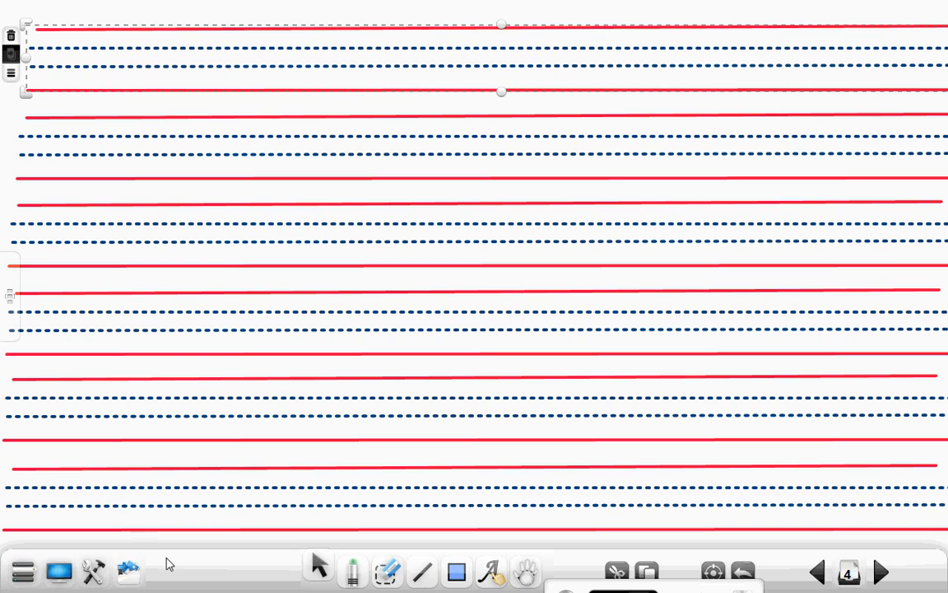
{"action": "left_click", "coordinate": [320, 568]}
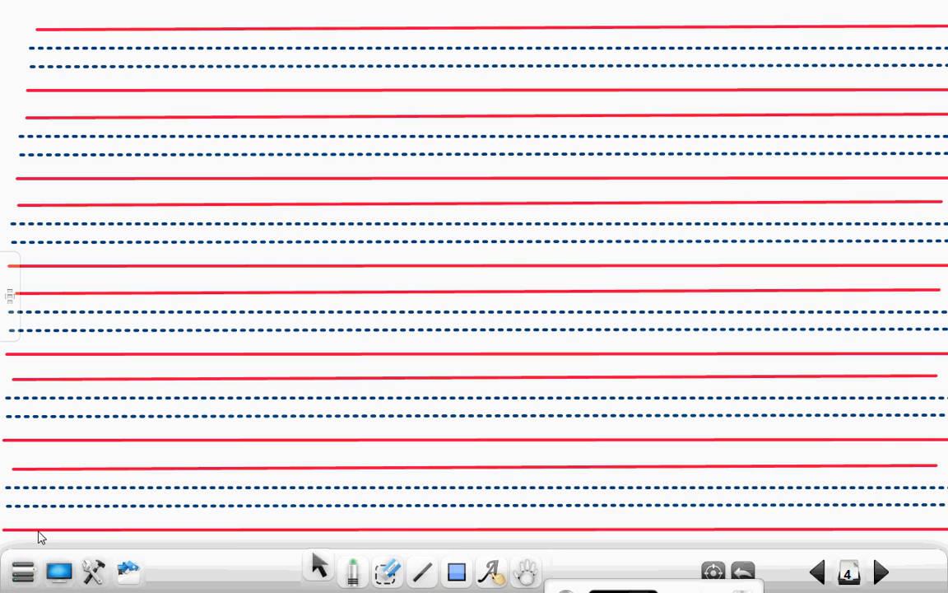
Select every line set on the page and reposition them together slightly higher, spanning the page width
{"action": "mouse_move", "coordinate": [38, 537]}
{"action": "left_mouse_down"}
{"action": "mouse_move", "coordinate": [836, 550]}
{"action": "mouse_move", "coordinate": [942, 463]}
{"action": "mouse_move", "coordinate": [944, 229]}
{"action": "mouse_move", "coordinate": [926, 45]}
{"action": "mouse_move", "coordinate": [739, 7]}
{"action": "mouse_move", "coordinate": [299, 6]}
{"action": "mouse_move", "coordinate": [66, 48]}
{"action": "mouse_move", "coordinate": [5, 197]}
{"action": "mouse_move", "coordinate": [13, 481]}
{"action": "mouse_move", "coordinate": [52, 535]}
{"action": "left_mouse_up"}
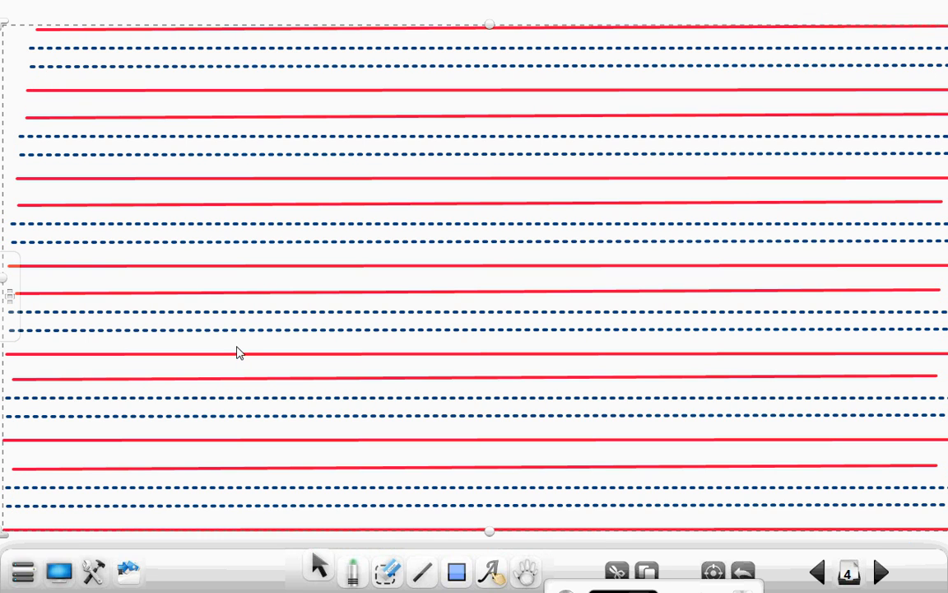
{"action": "left_click_drag", "start_coordinate": [237, 352], "coordinate": [267, 352]}
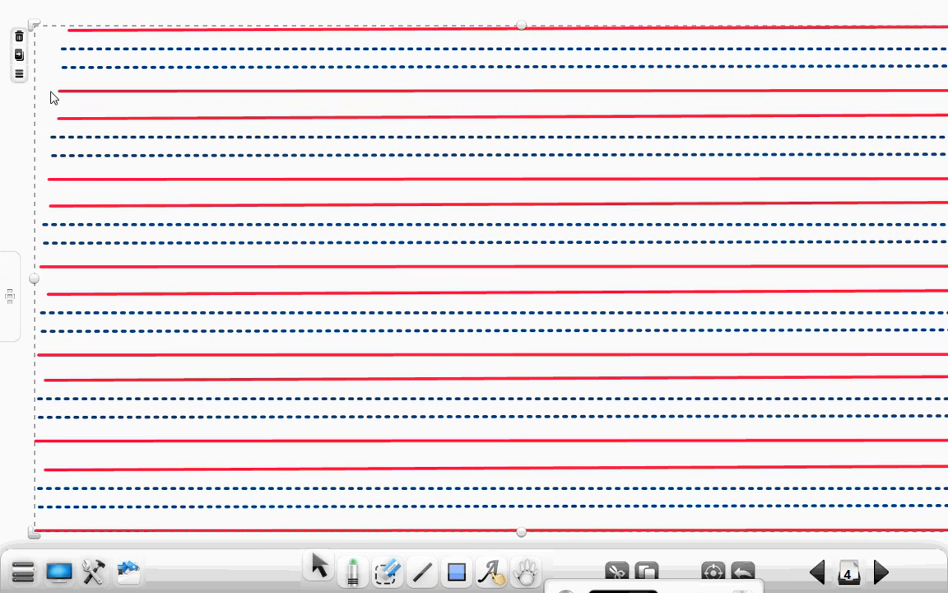
{"action": "left_click", "coordinate": [19, 75]}
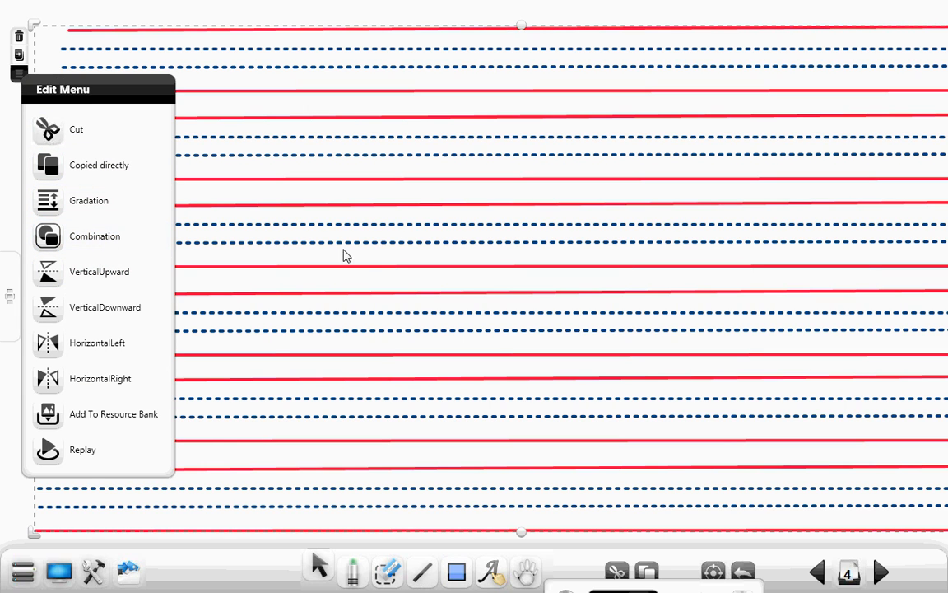
{"action": "left_click_drag", "start_coordinate": [362, 260], "coordinate": [324, 243]}
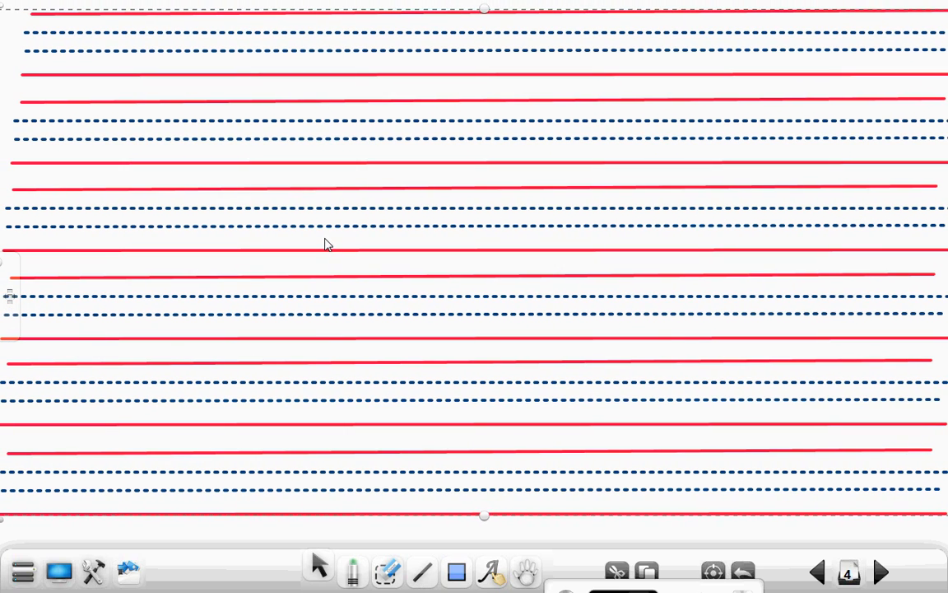
Duplicate page 4 from the page thumbnails and return to the full view of the new page 5
{"action": "left_click", "coordinate": [848, 574]}
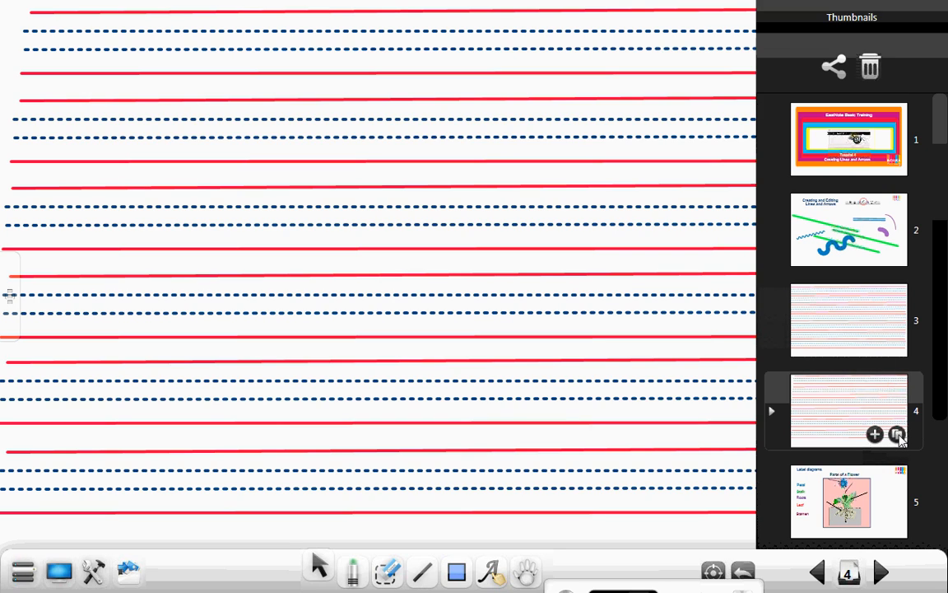
{"action": "left_click", "coordinate": [897, 435]}
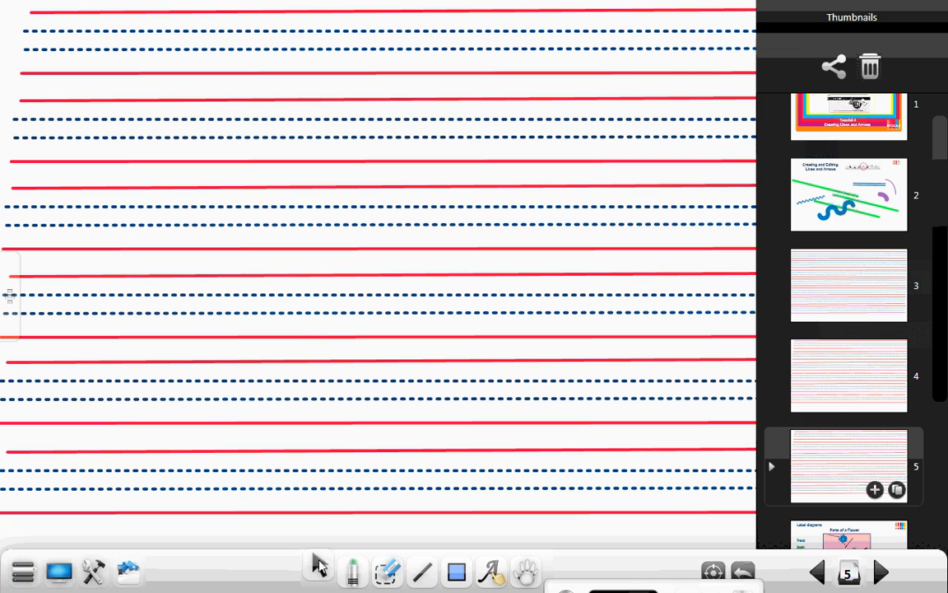
{"action": "left_click", "coordinate": [319, 565]}
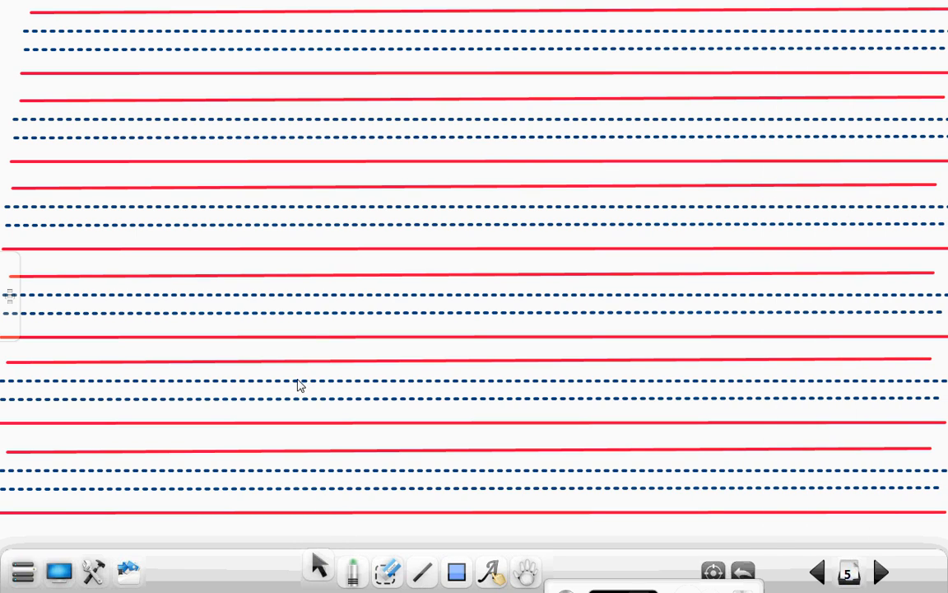
Shift the combined handwriting lines on page 5 to the right and save them to the Resource Bank as Handwriting
{"action": "left_click_drag", "start_coordinate": [86, 69], "coordinate": [180, 85]}
{"action": "mouse_move", "coordinate": [30, 11]}
{"action": "left_mouse_down"}
{"action": "mouse_move", "coordinate": [17, 140]}
{"action": "mouse_move", "coordinate": [25, 393]}
{"action": "mouse_move", "coordinate": [184, 550]}
{"action": "mouse_move", "coordinate": [548, 546]}
{"action": "mouse_move", "coordinate": [937, 398]}
{"action": "mouse_move", "coordinate": [897, 28]}
{"action": "mouse_move", "coordinate": [425, 4]}
{"action": "mouse_move", "coordinate": [163, 7]}
{"action": "mouse_move", "coordinate": [32, 23]}
{"action": "mouse_move", "coordinate": [134, 57]}
{"action": "left_mouse_up"}
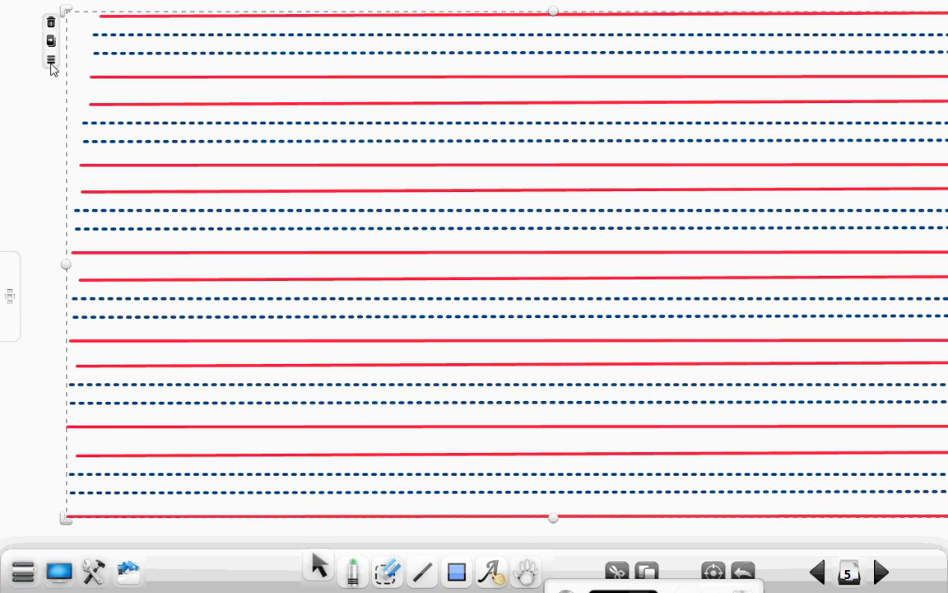
{"action": "left_click", "coordinate": [51, 61]}
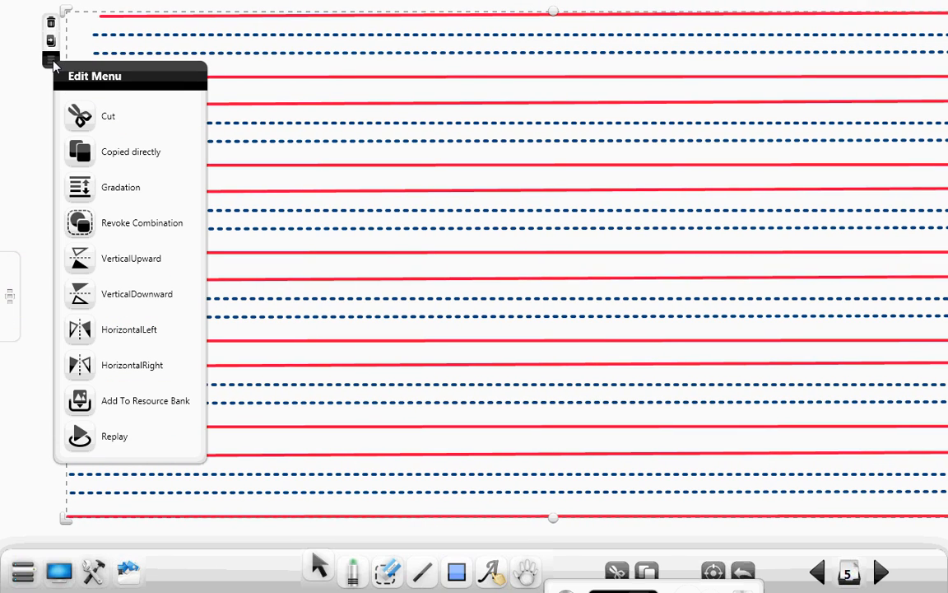
{"action": "left_click", "coordinate": [123, 403]}
{"action": "left_click_drag", "start_coordinate": [517, 253], "coordinate": [467, 250]}
{"action": "key", "text": "BackSpace"}
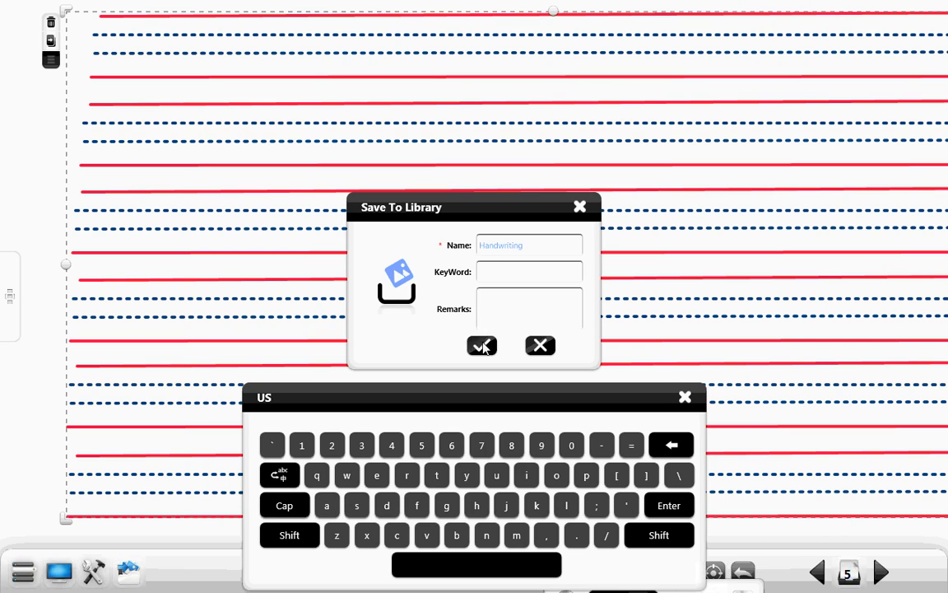
{"action": "left_click", "coordinate": [483, 347]}
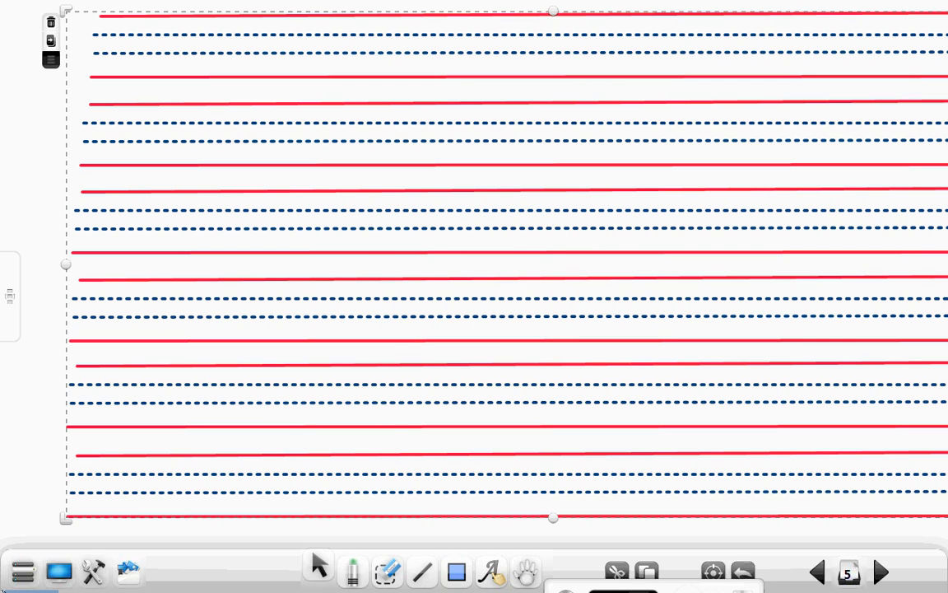
{"action": "left_click", "coordinate": [127, 573]}
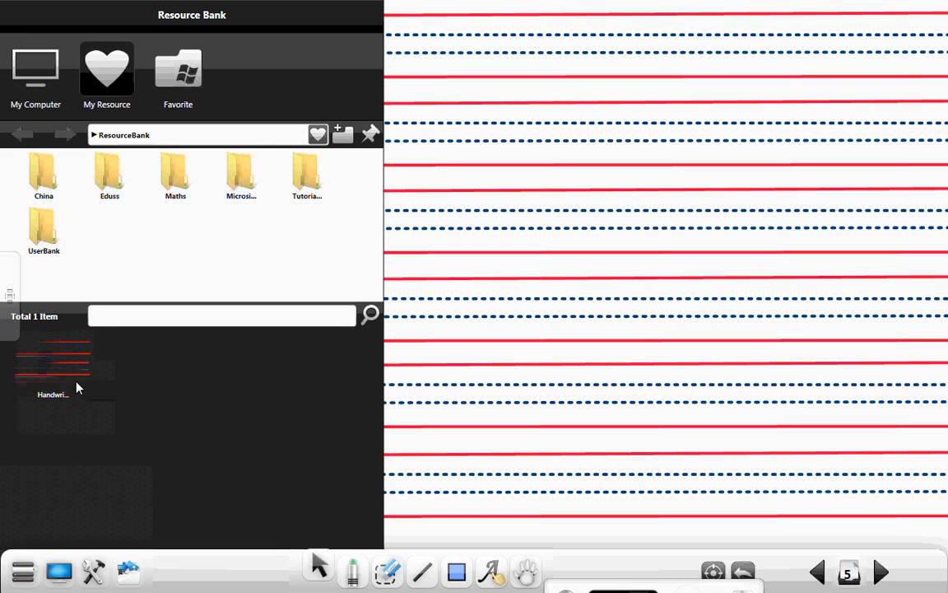
Insert a new blank page directly after page 5
{"action": "left_click", "coordinate": [857, 572]}
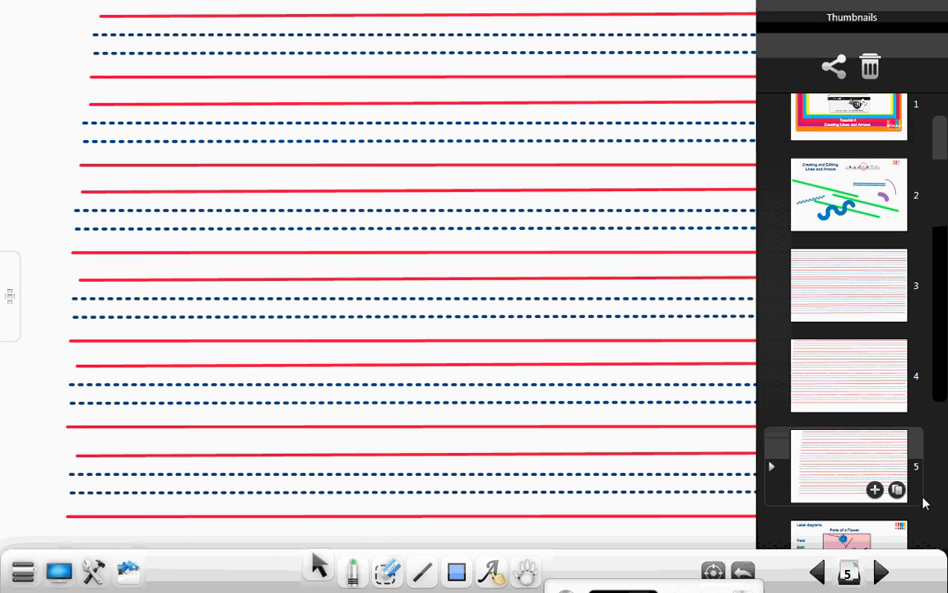
{"action": "scroll", "coordinate": [945, 383], "scroll_direction": "down", "scroll_amount": 2}
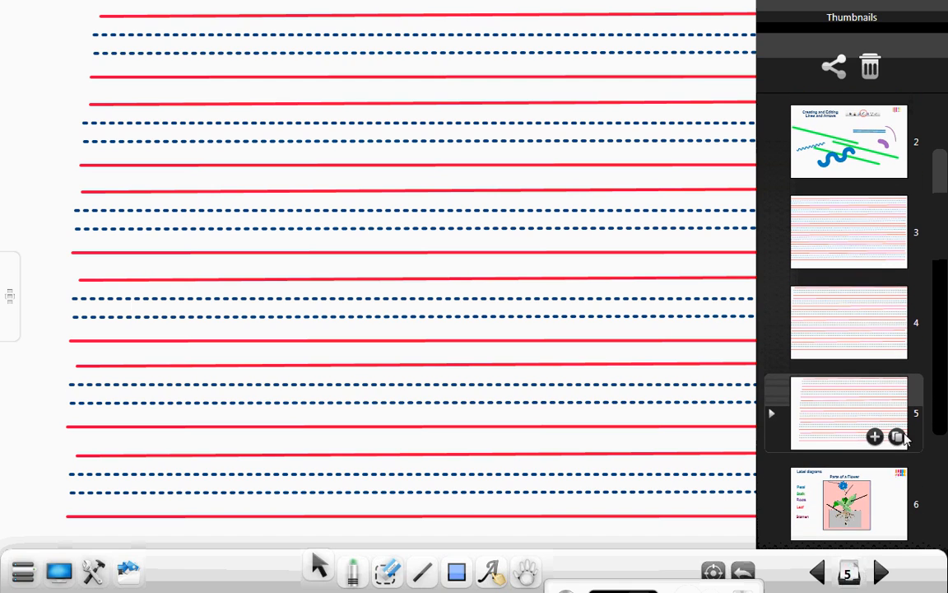
{"action": "left_click", "coordinate": [875, 437]}
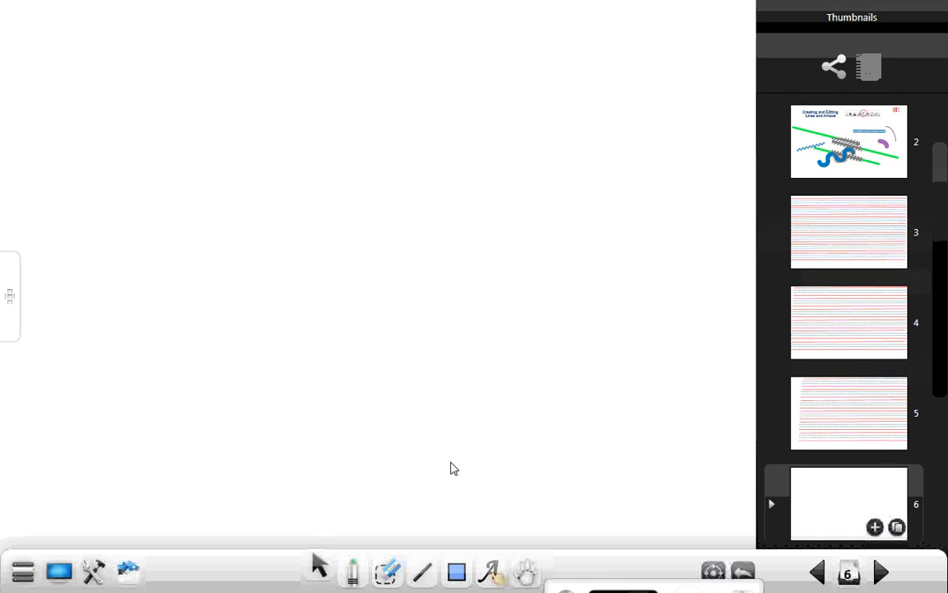
Place the saved Handwriting resource on blank page 6 and move it so the lines span the whole page
{"action": "left_click", "coordinate": [128, 569]}
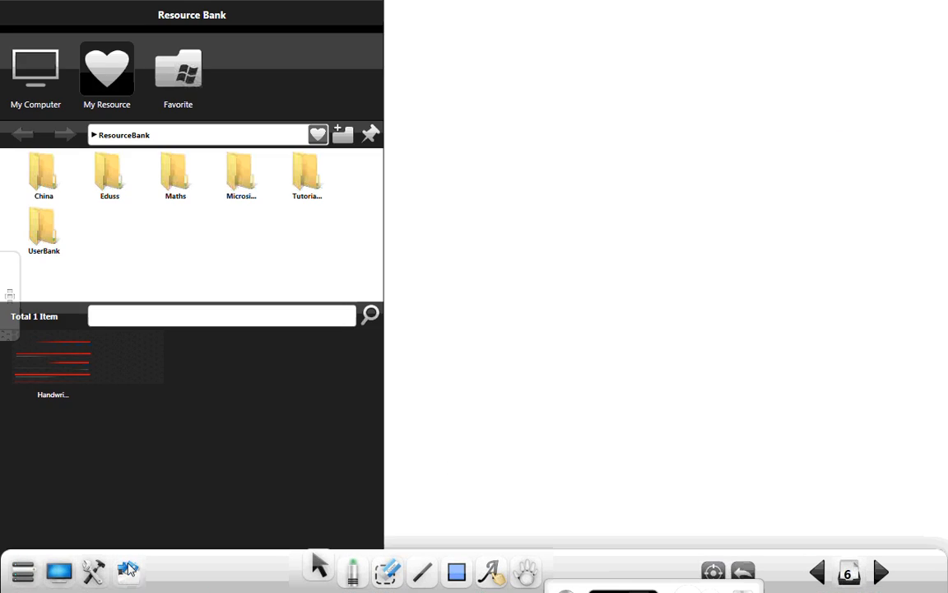
{"action": "left_click", "coordinate": [59, 374]}
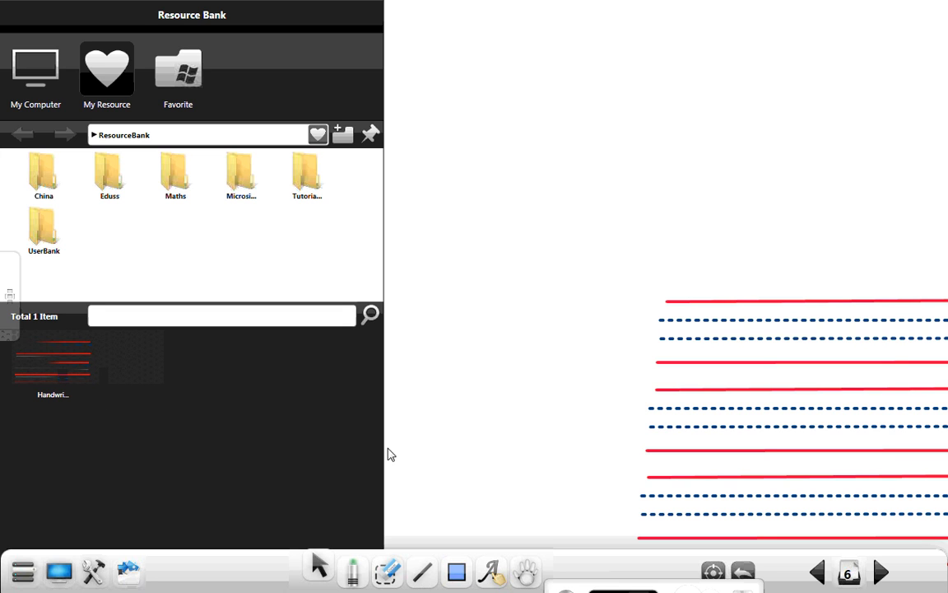
{"action": "left_click", "coordinate": [318, 568]}
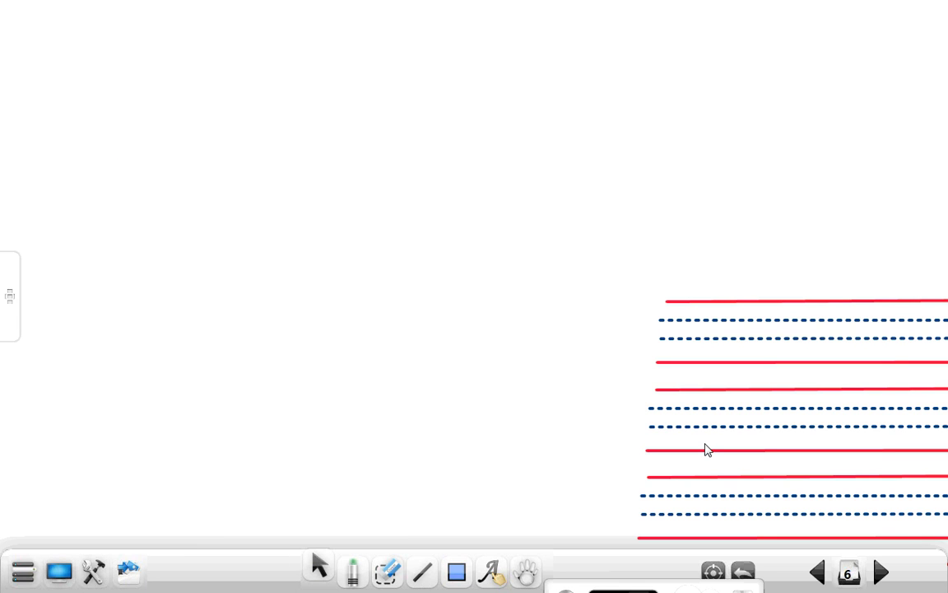
{"action": "left_click", "coordinate": [675, 308]}
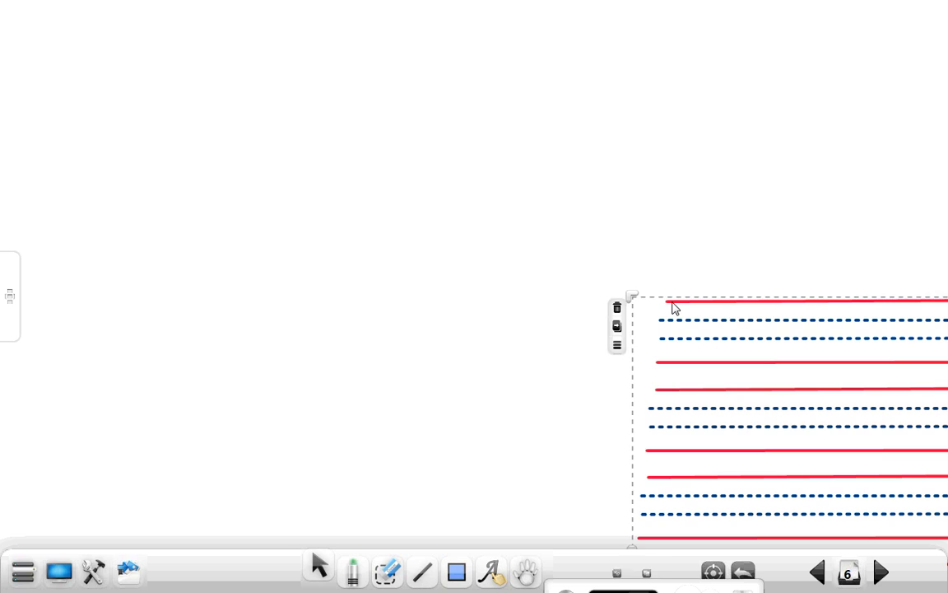
{"action": "left_click_drag", "start_coordinate": [675, 308], "coordinate": [41, 34]}
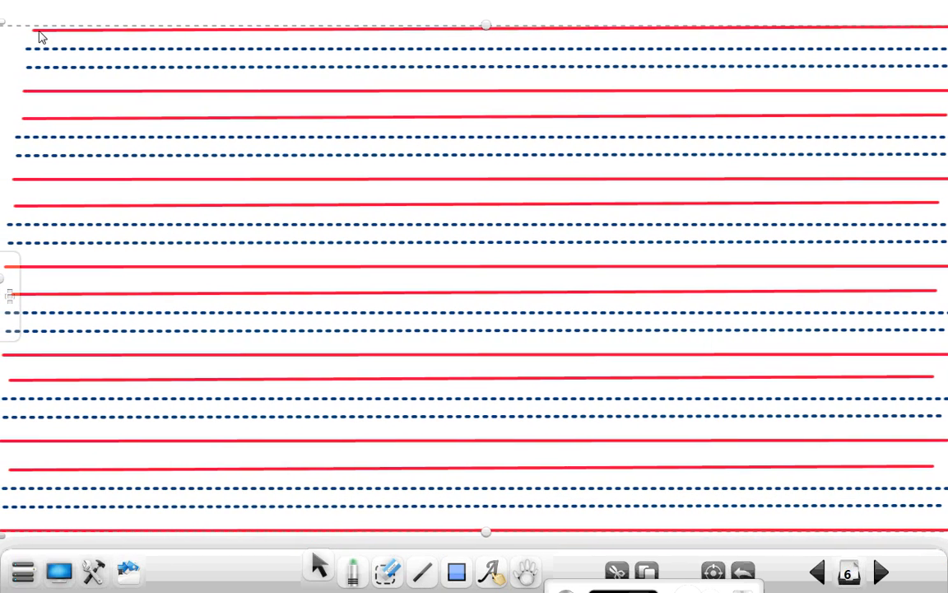
Handwrite "hello" on the first line set of page 6 using a thin black Hard Pen
{"action": "left_click", "coordinate": [354, 575]}
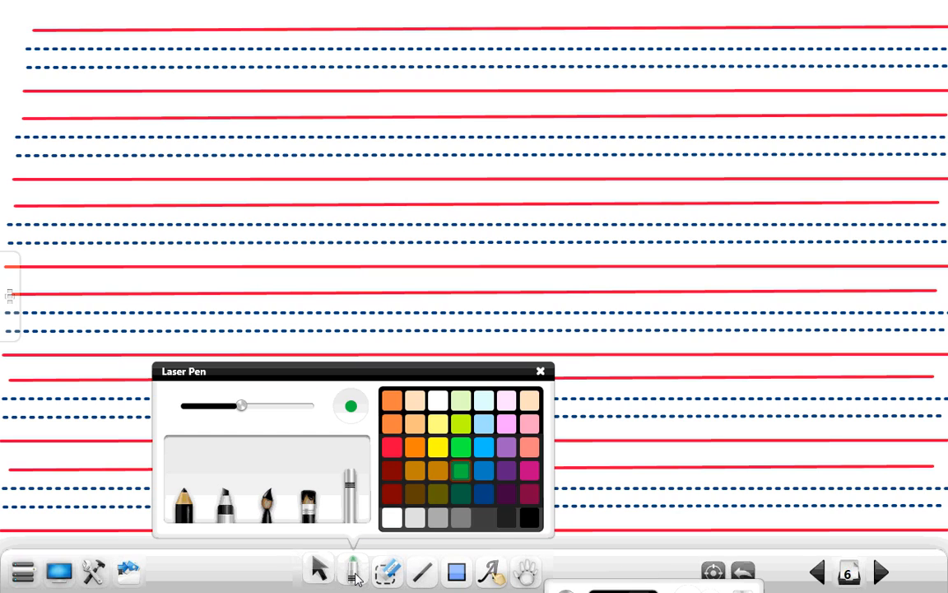
{"action": "left_click", "coordinate": [185, 504]}
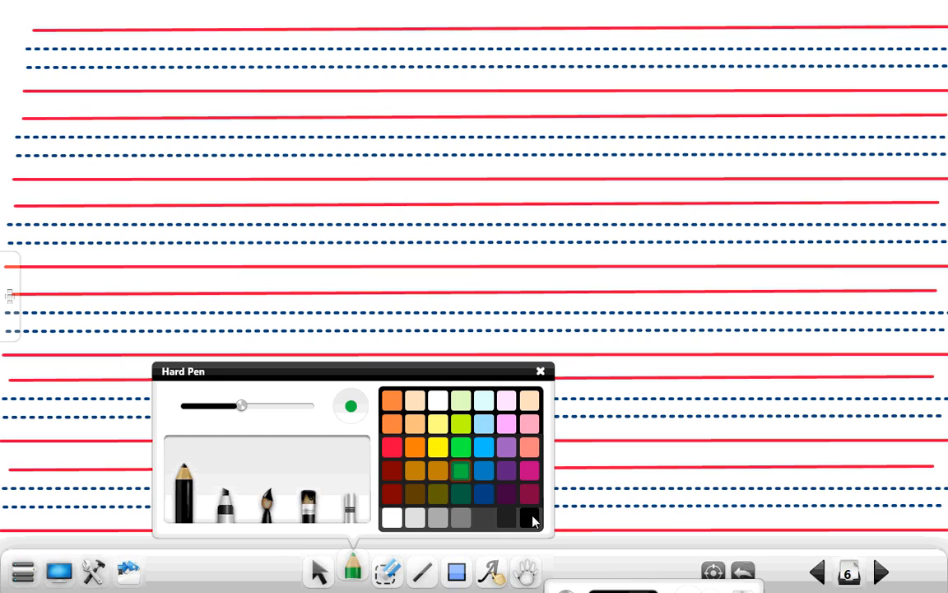
{"action": "left_click", "coordinate": [531, 517]}
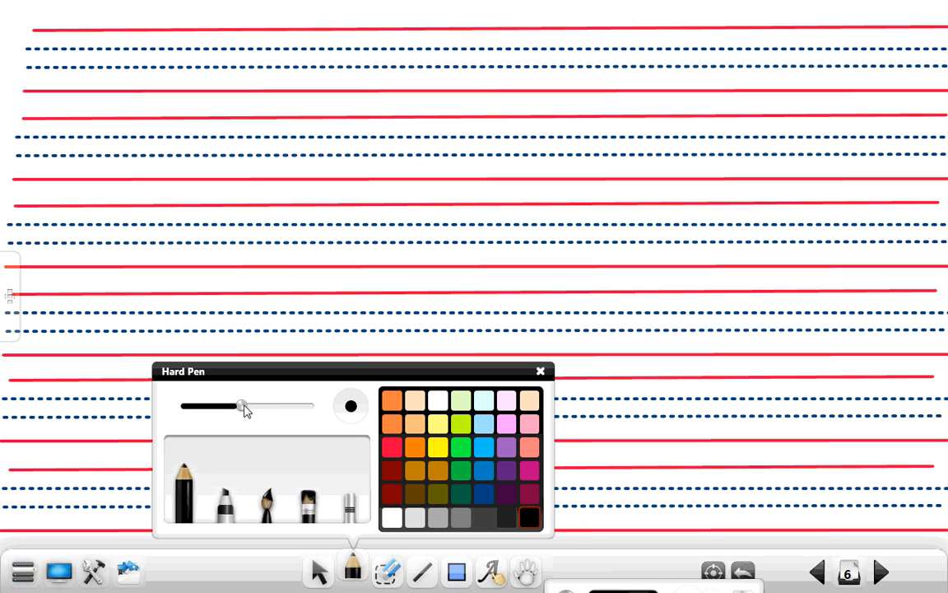
{"action": "left_click_drag", "start_coordinate": [245, 409], "coordinate": [186, 405]}
{"action": "mouse_move", "coordinate": [84, 30]}
{"action": "left_mouse_down"}
{"action": "mouse_move", "coordinate": [89, 85]}
{"action": "mouse_move", "coordinate": [121, 72]}
{"action": "mouse_move", "coordinate": [121, 86]}
{"action": "mouse_move", "coordinate": [152, 59]}
{"action": "mouse_move", "coordinate": [159, 84]}
{"action": "left_mouse_up"}
{"action": "left_click_drag", "start_coordinate": [176, 31], "coordinate": [177, 84]}
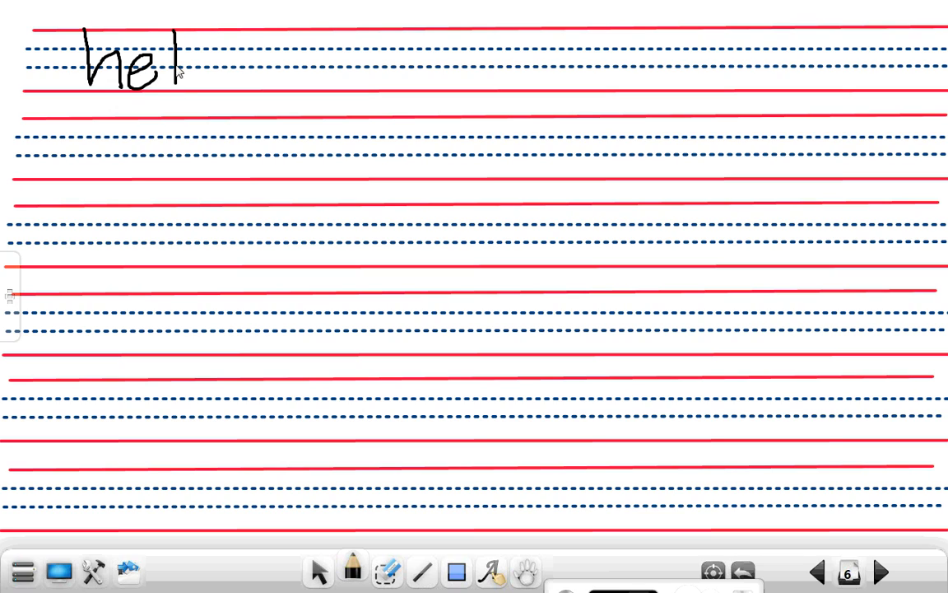
{"action": "mouse_move", "coordinate": [195, 33]}
{"action": "left_mouse_down"}
{"action": "mouse_move", "coordinate": [197, 82]}
{"action": "mouse_move", "coordinate": [212, 85]}
{"action": "mouse_move", "coordinate": [224, 47]}
{"action": "left_mouse_up"}
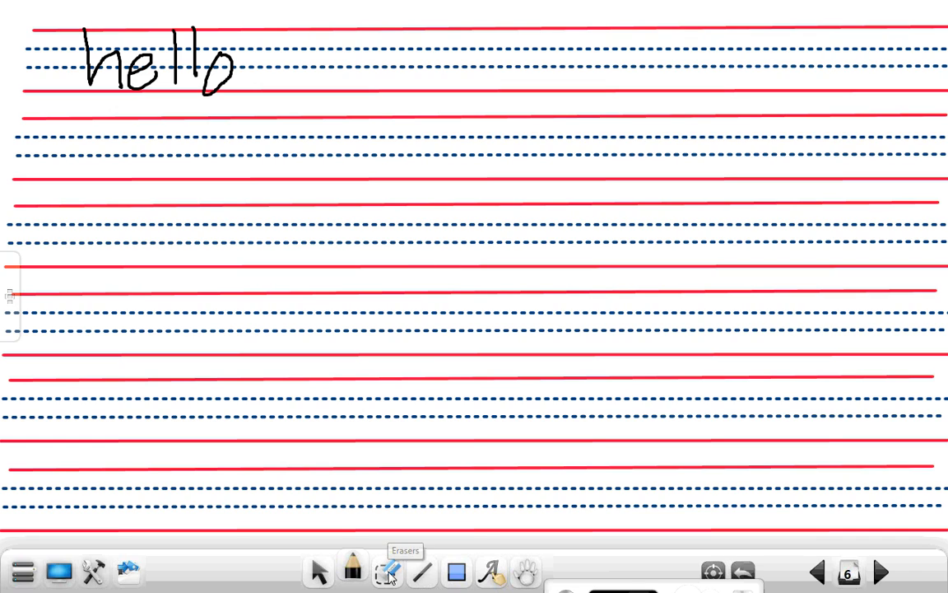
Erase the handwritten word "hello" with the standard eraser, leaving the ruled lines in place
{"action": "left_click", "coordinate": [387, 570]}
{"action": "left_click", "coordinate": [313, 518]}
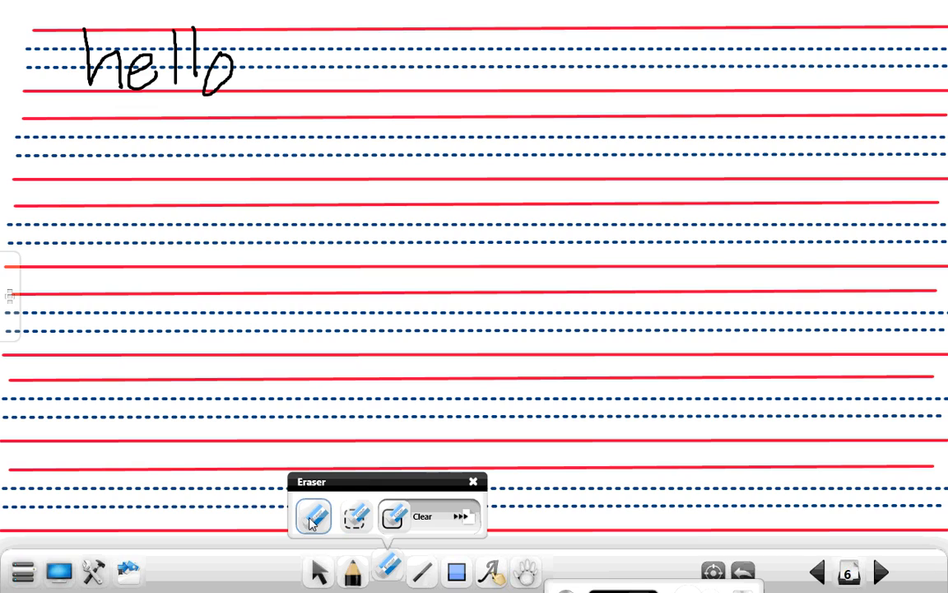
{"action": "left_click_drag", "start_coordinate": [87, 37], "coordinate": [99, 50]}
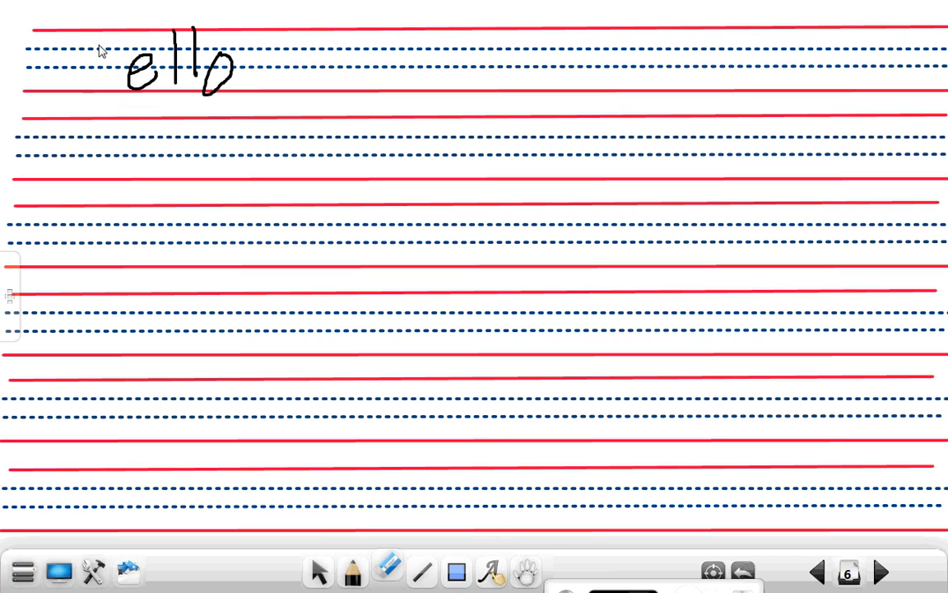
{"action": "mouse_move", "coordinate": [126, 85]}
{"action": "left_mouse_down"}
{"action": "mouse_move", "coordinate": [143, 22]}
{"action": "mouse_move", "coordinate": [190, 82]}
{"action": "mouse_move", "coordinate": [203, 56]}
{"action": "mouse_move", "coordinate": [266, 90]}
{"action": "left_mouse_up"}
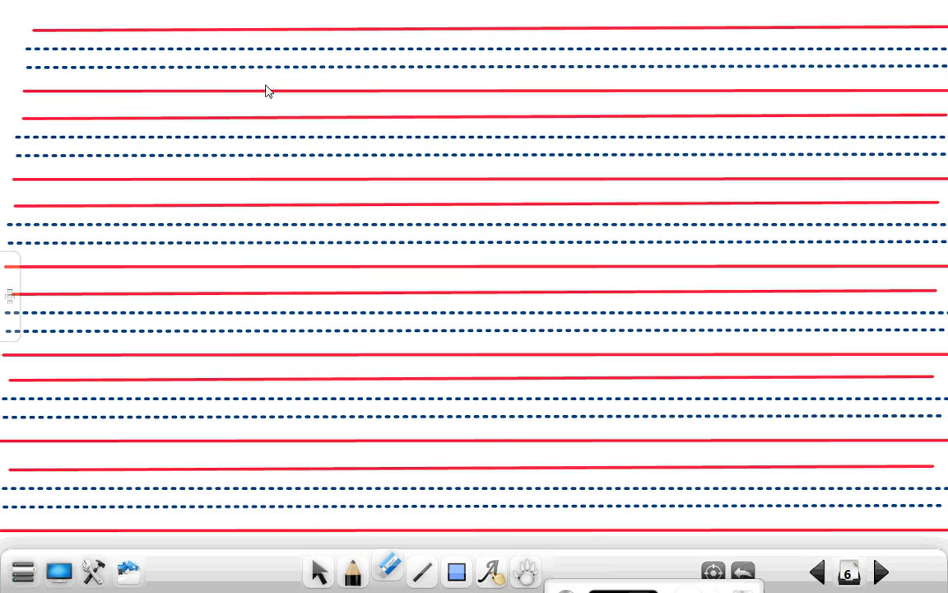
Go to the Parts of a Flower page and set the line tool to a black Arrow
{"action": "left_click", "coordinate": [881, 576]}
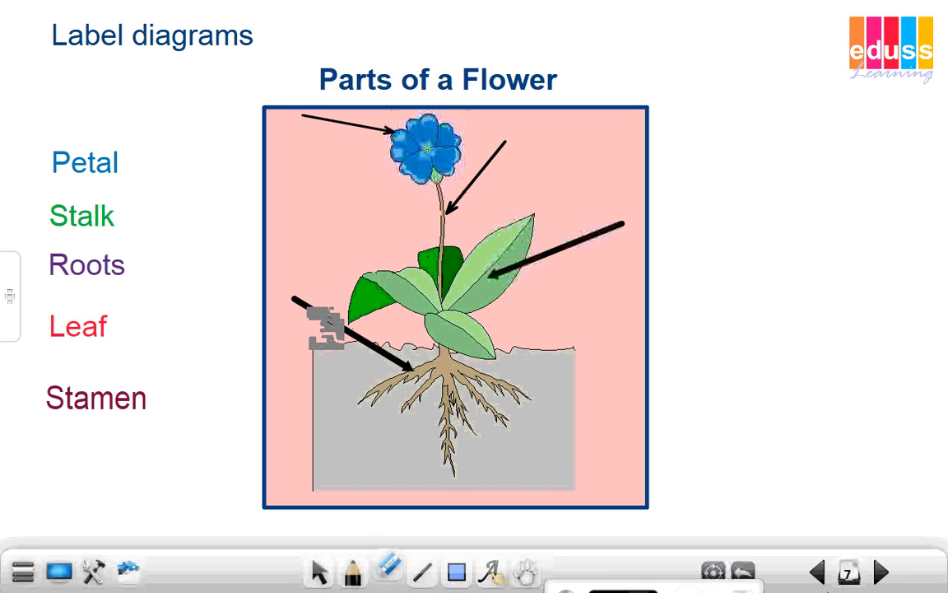
{"action": "left_click", "coordinate": [423, 571]}
{"action": "left_click", "coordinate": [294, 462]}
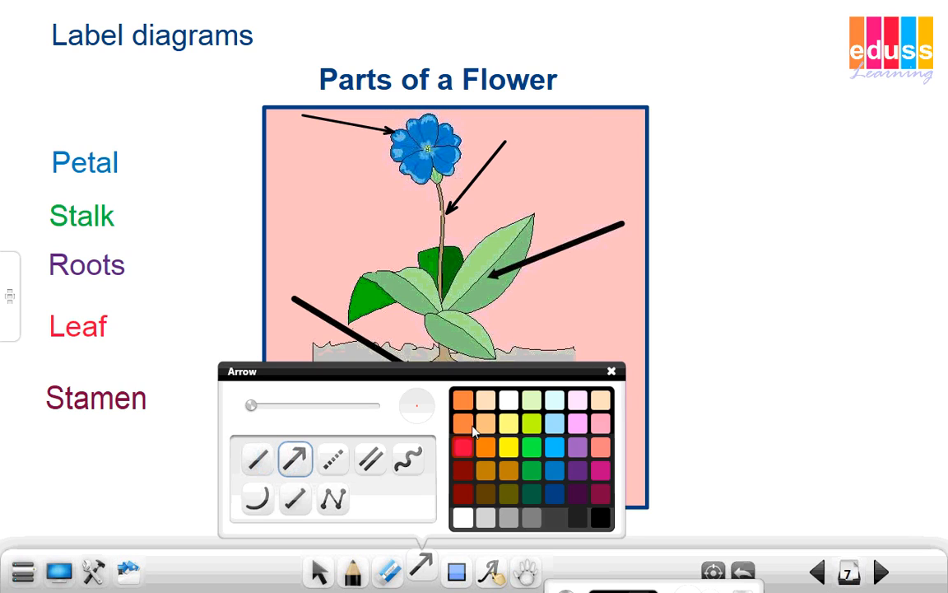
{"action": "left_click", "coordinate": [600, 516]}
{"action": "left_click", "coordinate": [612, 373]}
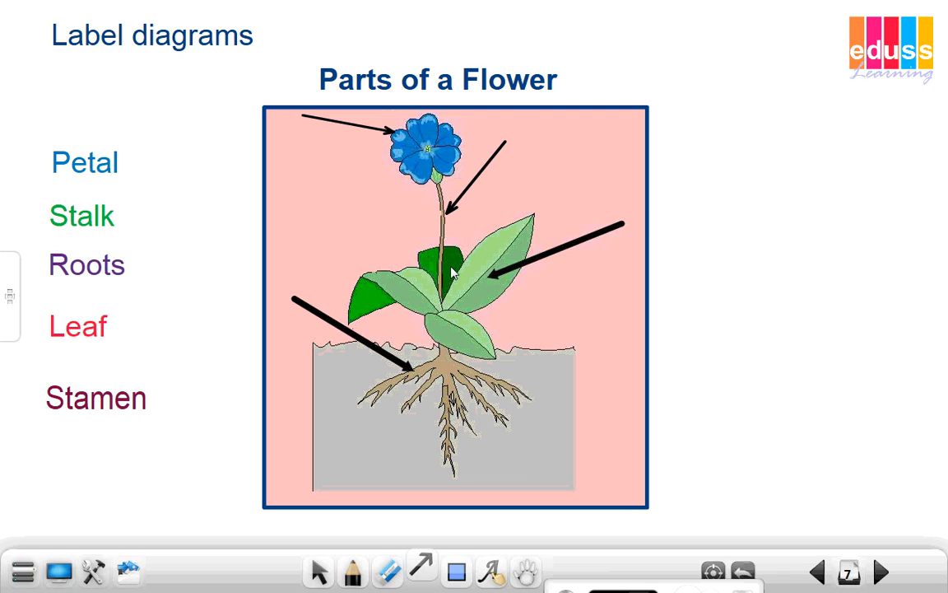